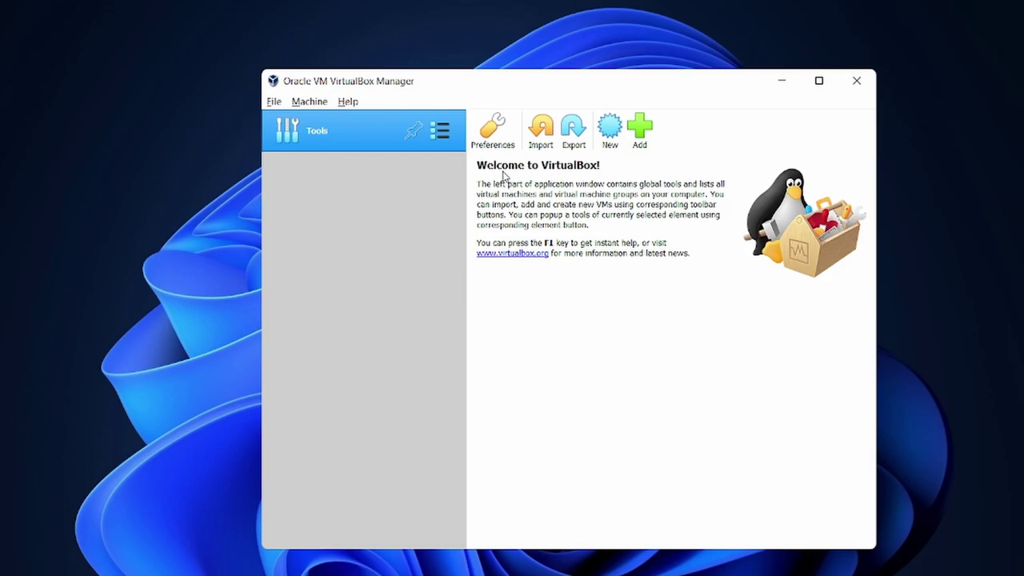
- Check the default machine folder in the general preferences, close them, and start creating a new virtual machine
click(492, 132)
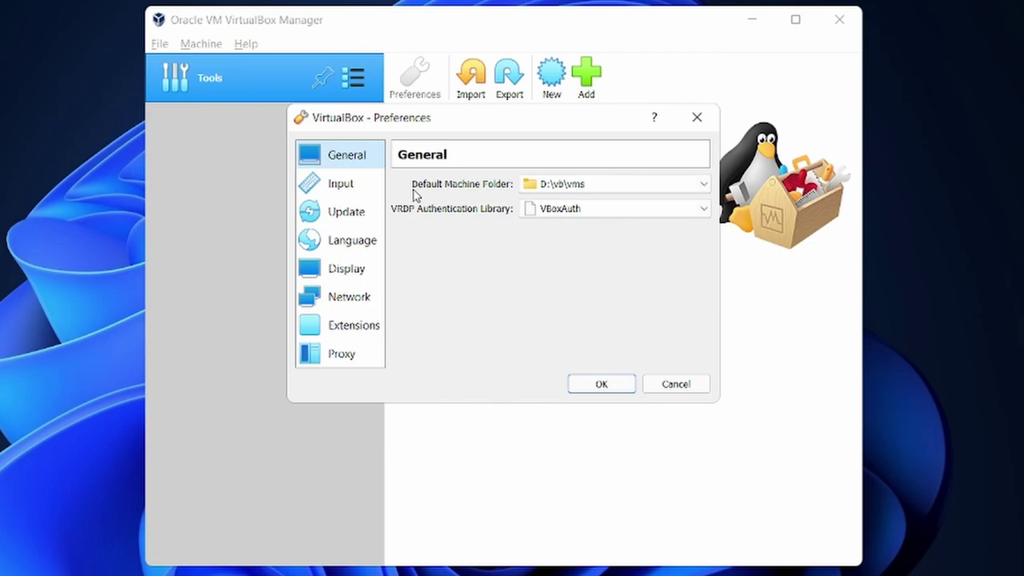
key(Escape)
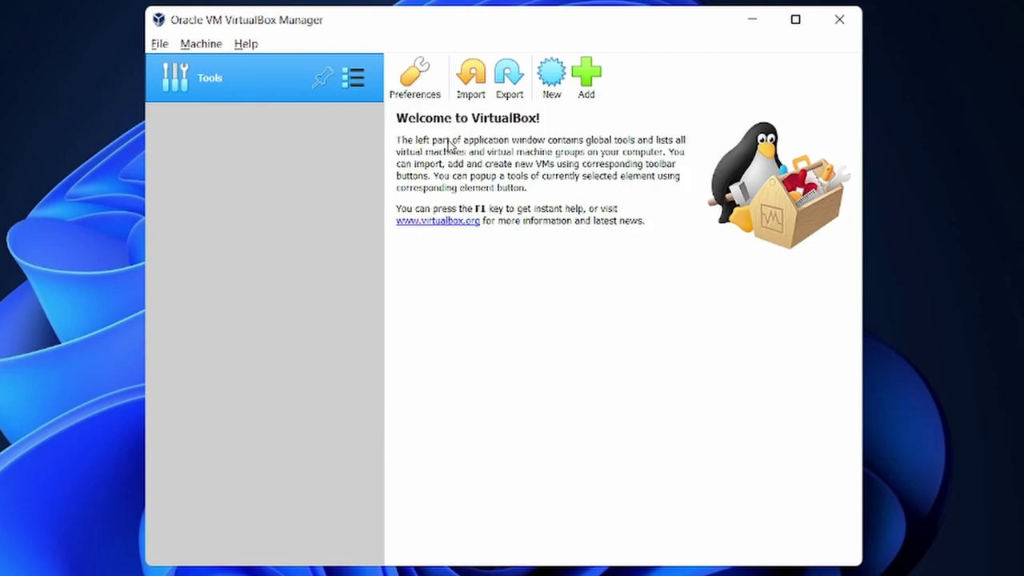
click(560, 96)
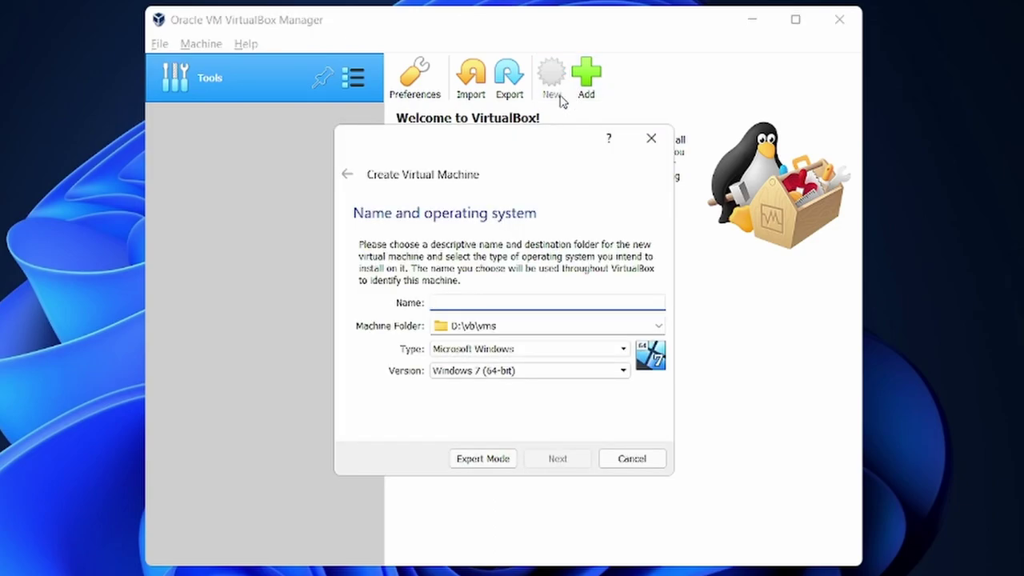
text(Parrot 1)
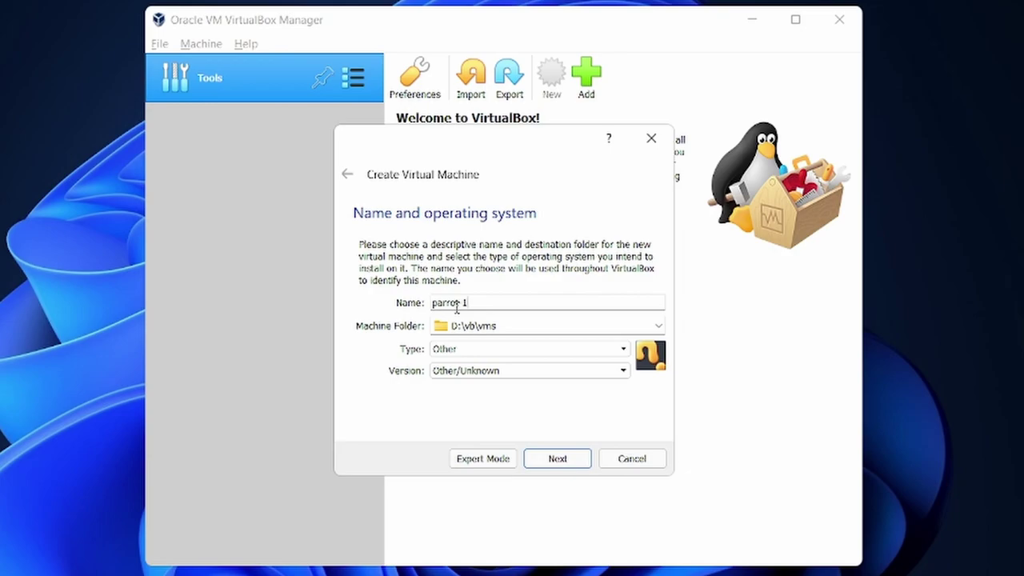
key(ctrl+a)
text(win)
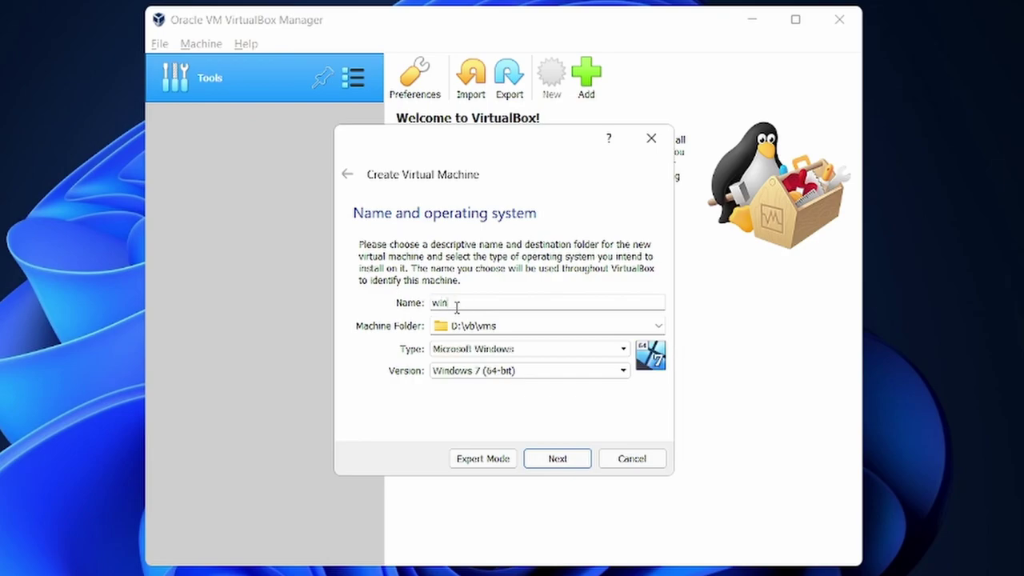
text( 7)
key(BackSpace)
key(BackSpace)
key(BackSpace)
text(n 1li-1)
key(Left)
key(Left)
key(BackSpace)
key(BackSpace)
key(BackSpace)
text(srv)
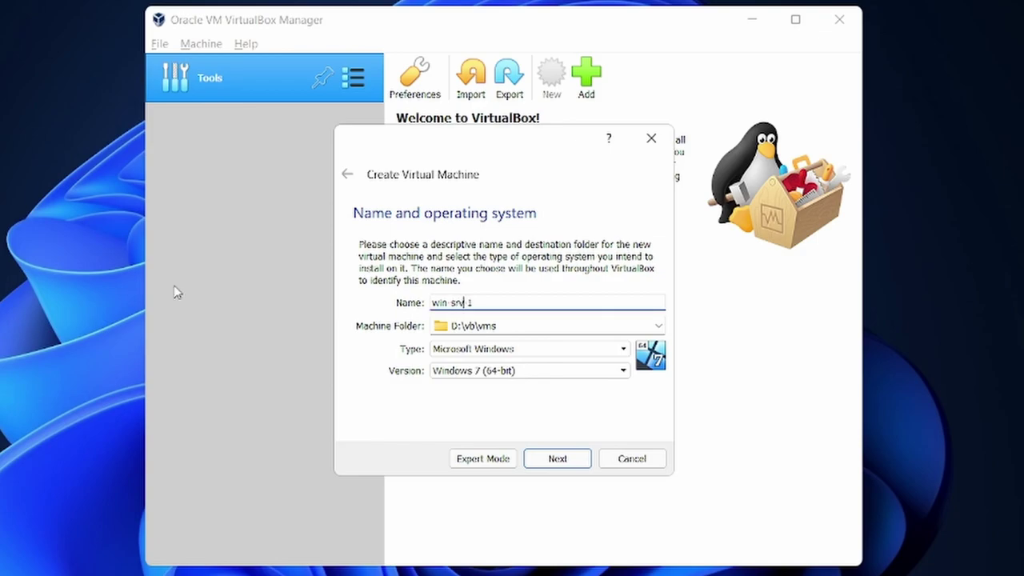
key(ctrl+a)
key(BackSpace)
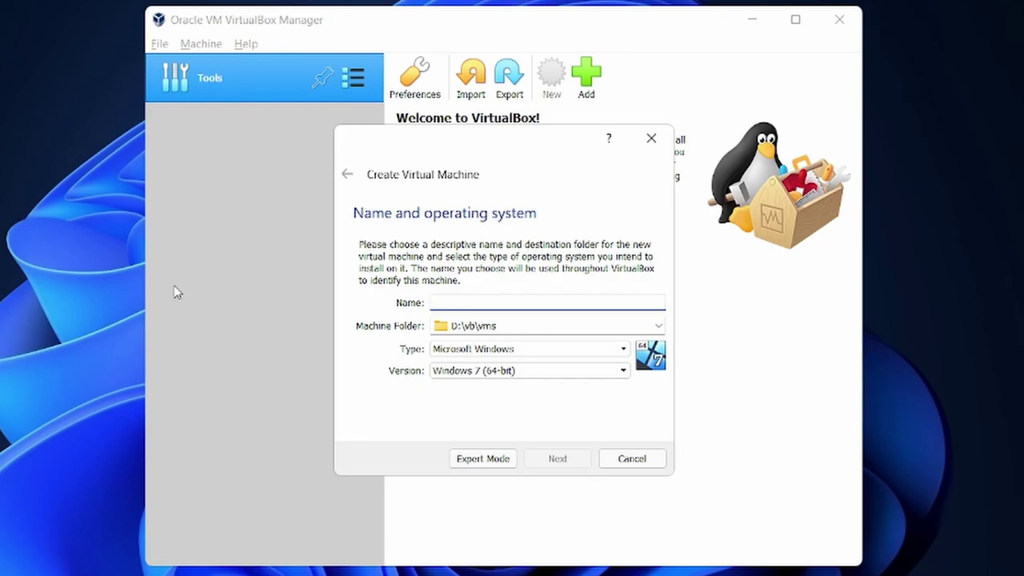
- Name the new virtual machine parrot and set its type to Linux and its version to Debian (64-bit)
text(parrot)
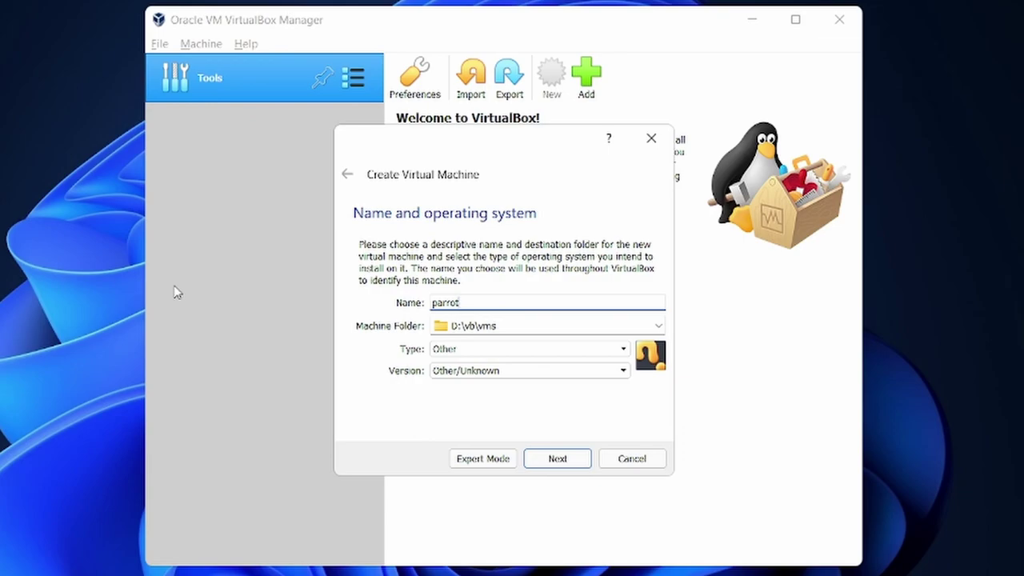
click(529, 349)
click(495, 374)
click(557, 458)
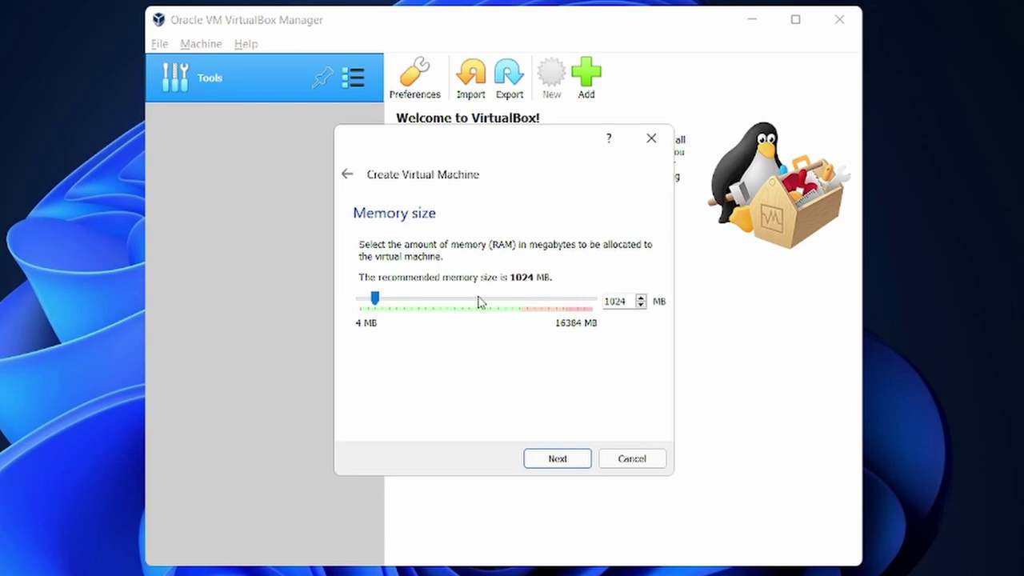
- Raise the memory size to about the middle of its range and choose to create a virtual hard disk now
click(479, 302)
click(552, 461)
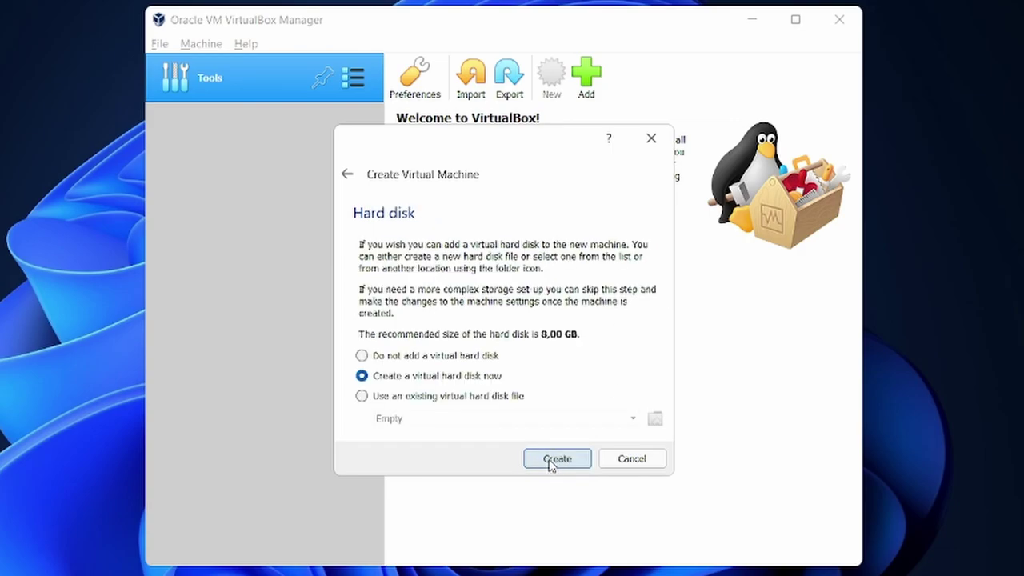
click(550, 463)
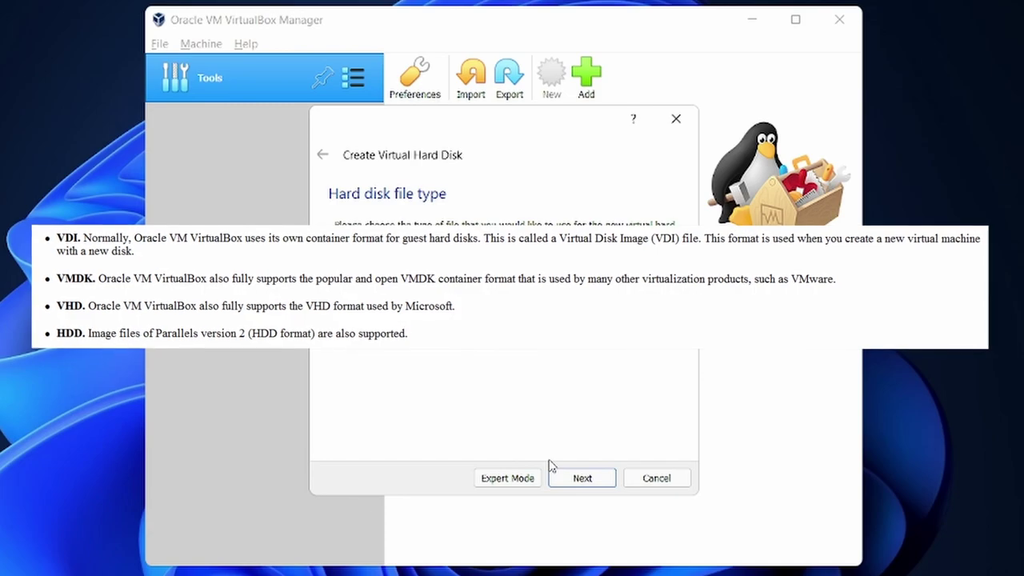
- Create a dynamically allocated VDI hard disk with a size of 40,00 GB for the machine
click(577, 475)
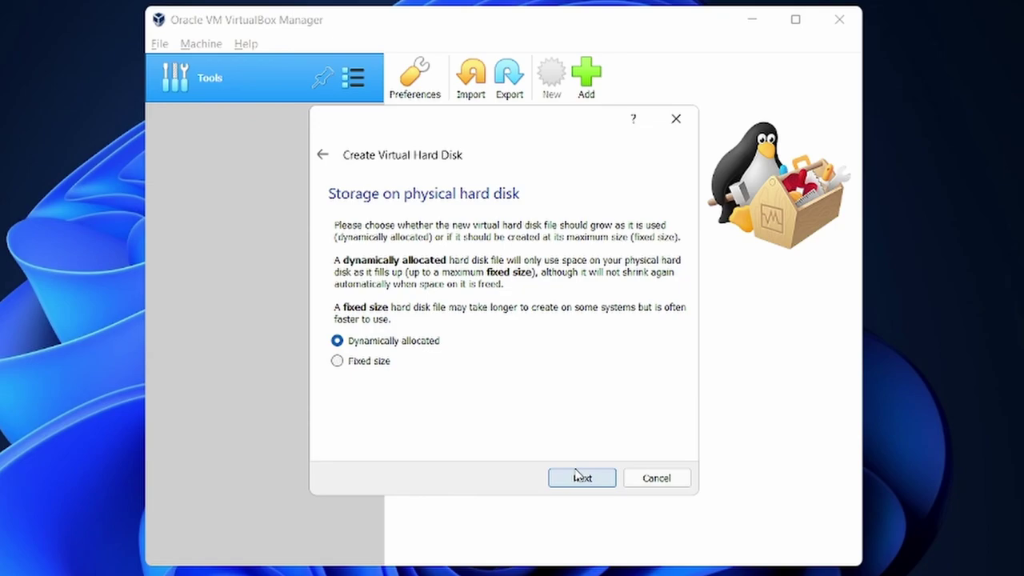
click(580, 476)
double_click(652, 317)
text(40,00 GB)
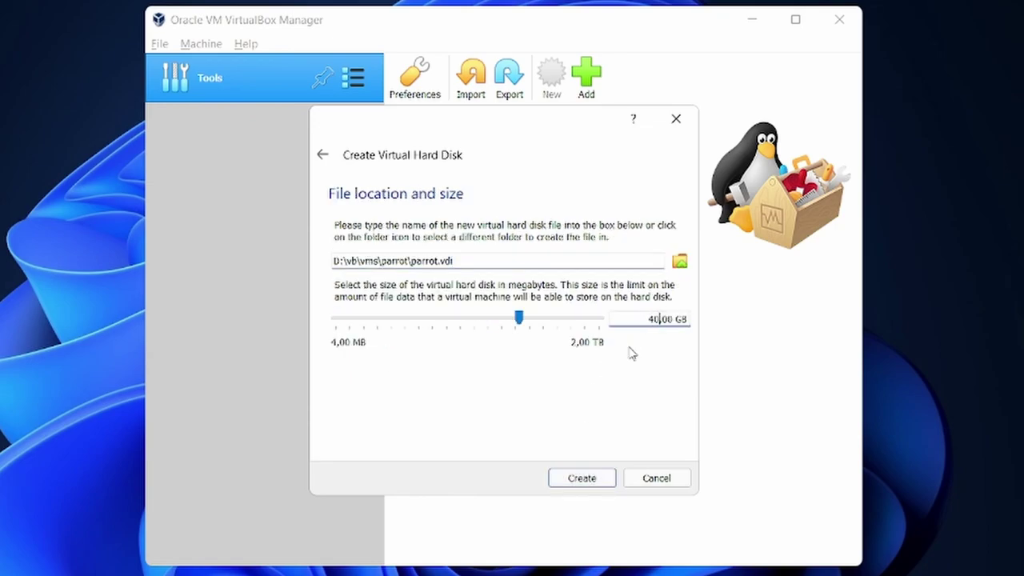
click(575, 477)
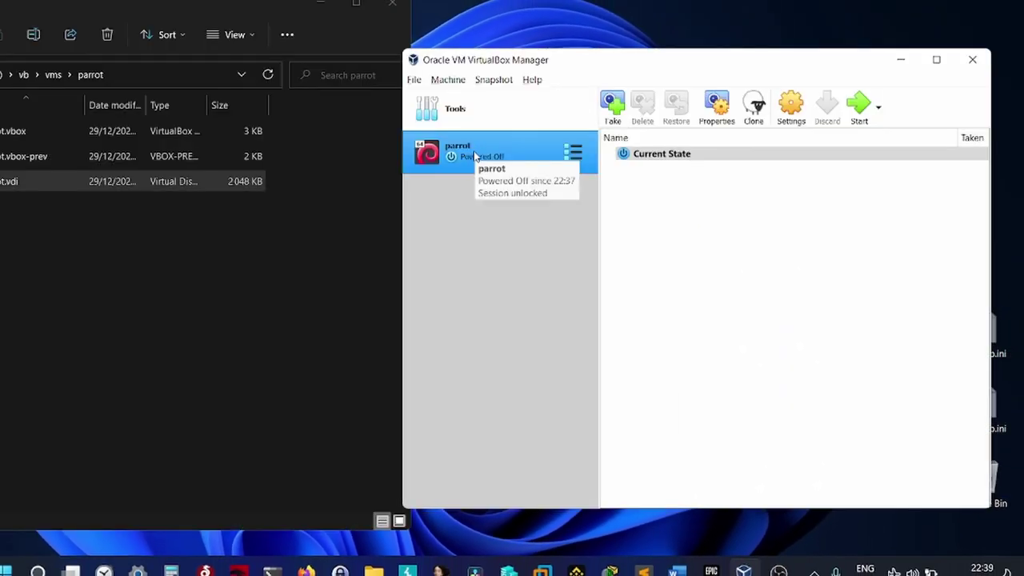
- Open the parrot machine's settings and review its General, System and Display options
right_click(472, 153)
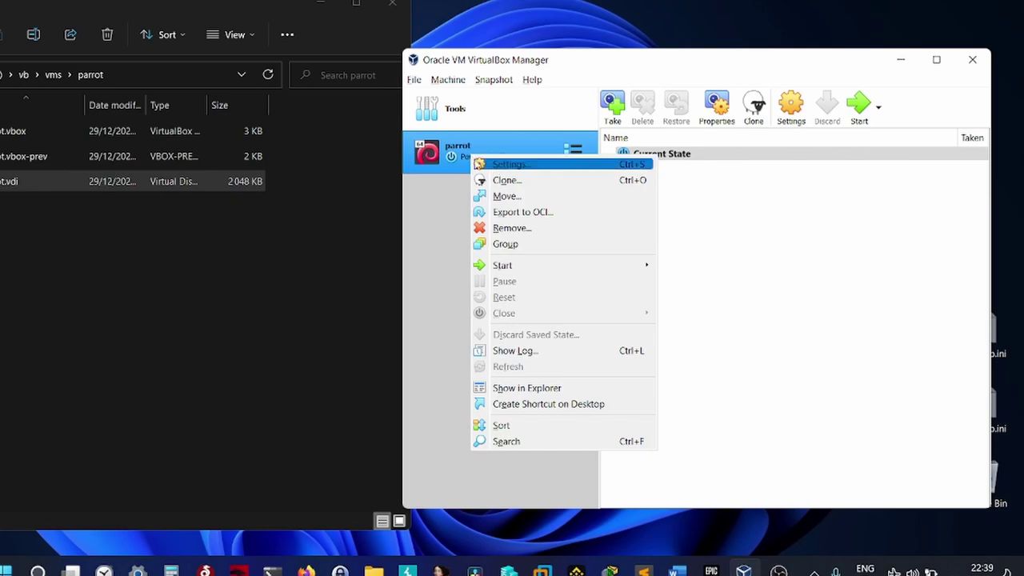
click(494, 170)
click(481, 197)
click(540, 191)
click(573, 196)
click(436, 200)
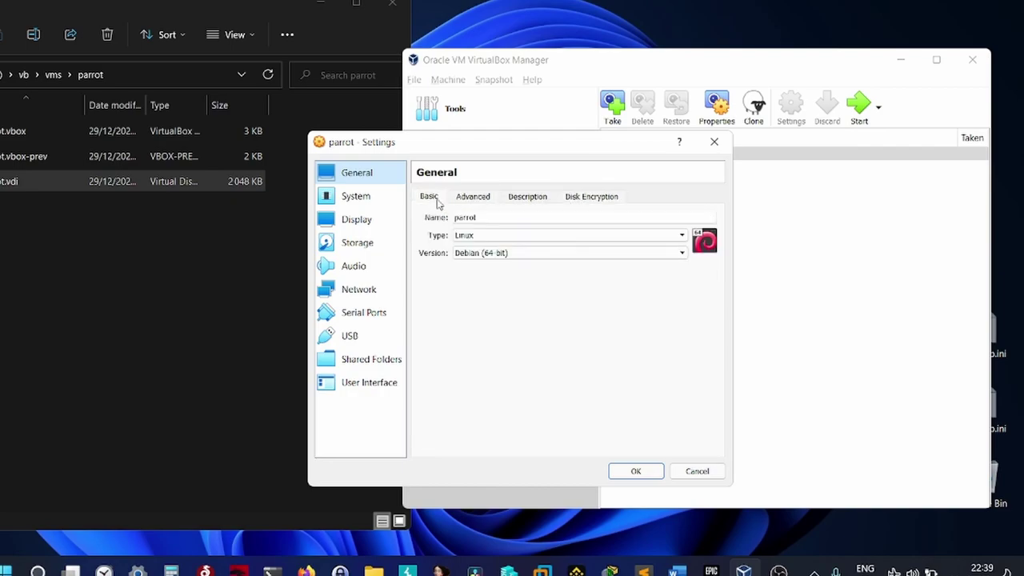
click(356, 197)
click(374, 220)
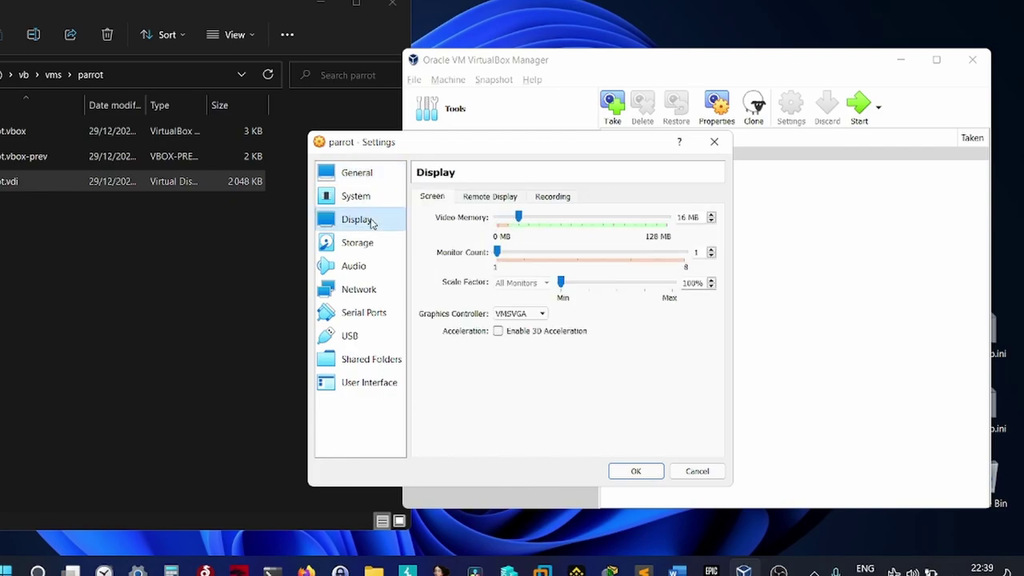
- Load the disk file parrotsec-4.11.2_amd64.iso into the empty optical drive of the parrot machine's IDE controller
click(357, 241)
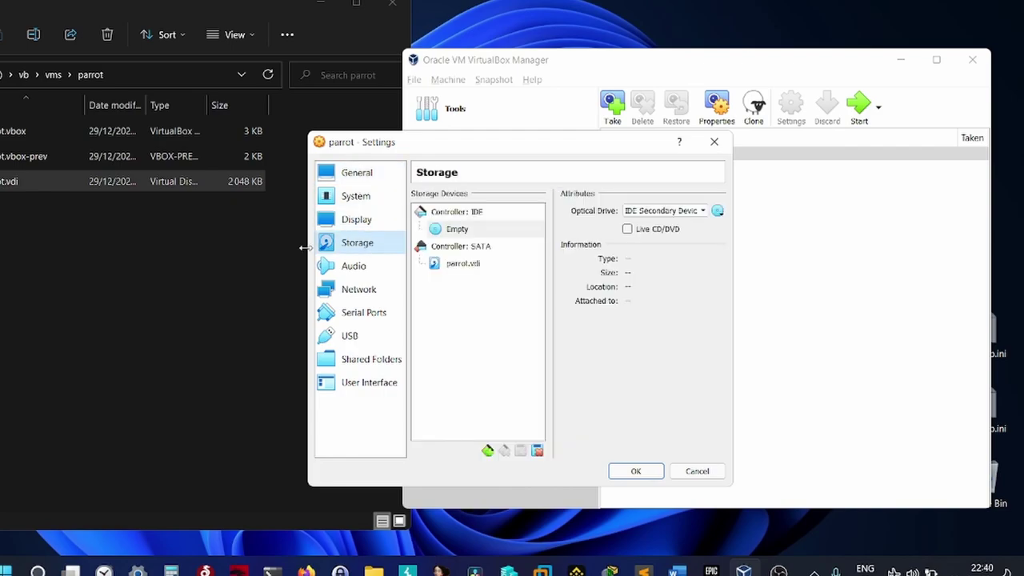
click(458, 230)
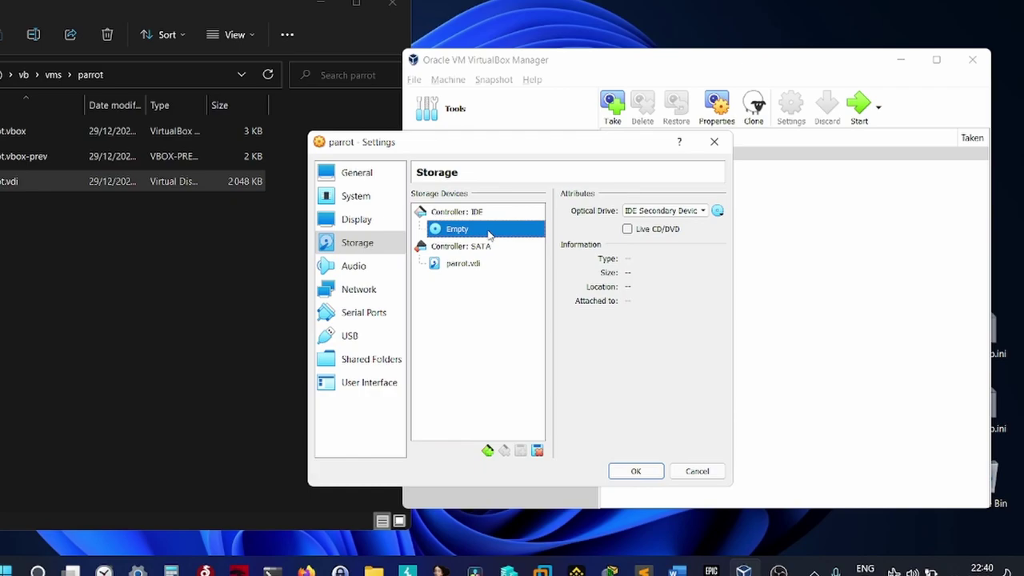
click(716, 211)
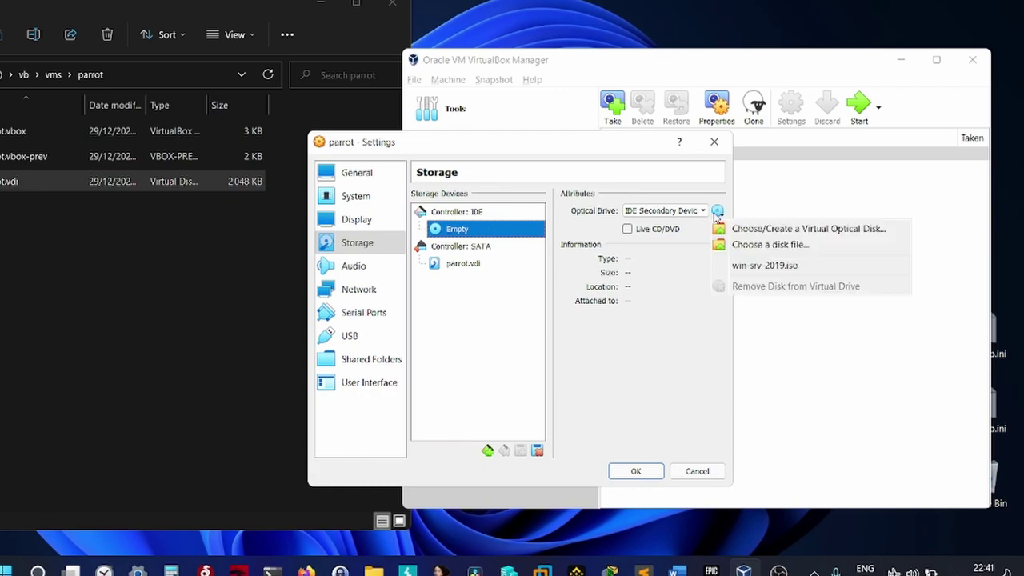
click(798, 246)
scroll(468, 338, down, 2)
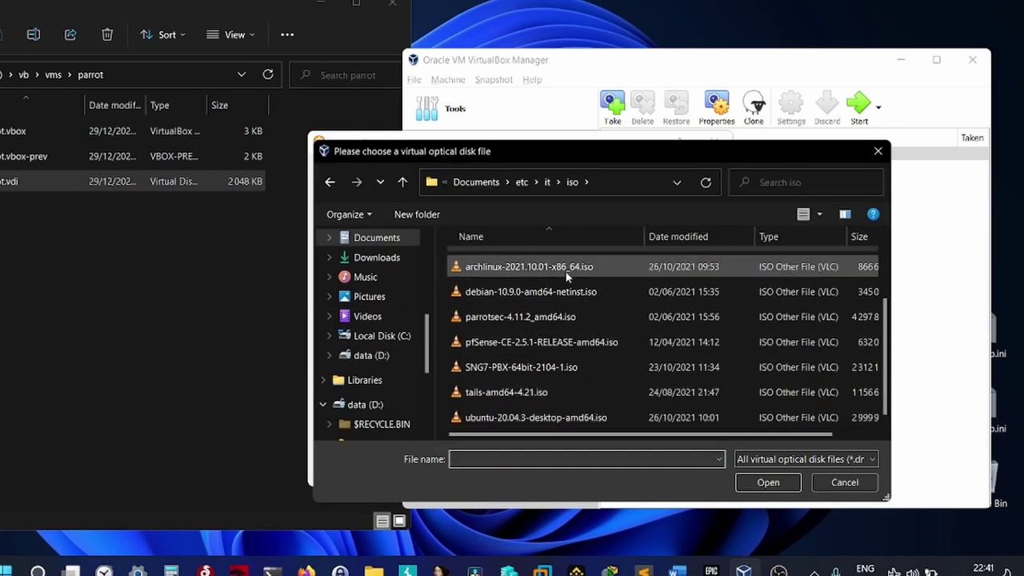
scroll(556, 328, up, 2)
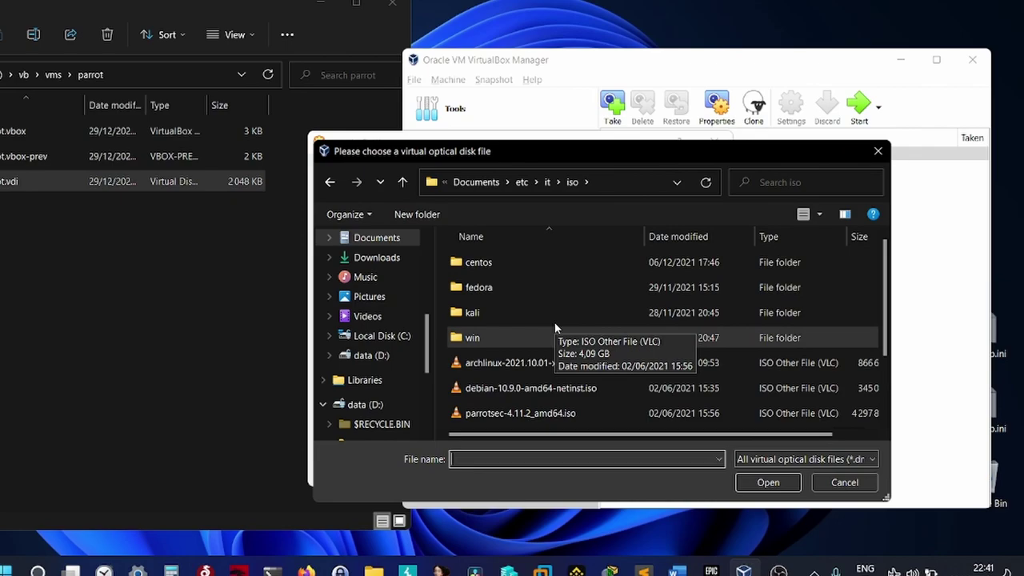
scroll(556, 328, down, 1)
double_click(557, 338)
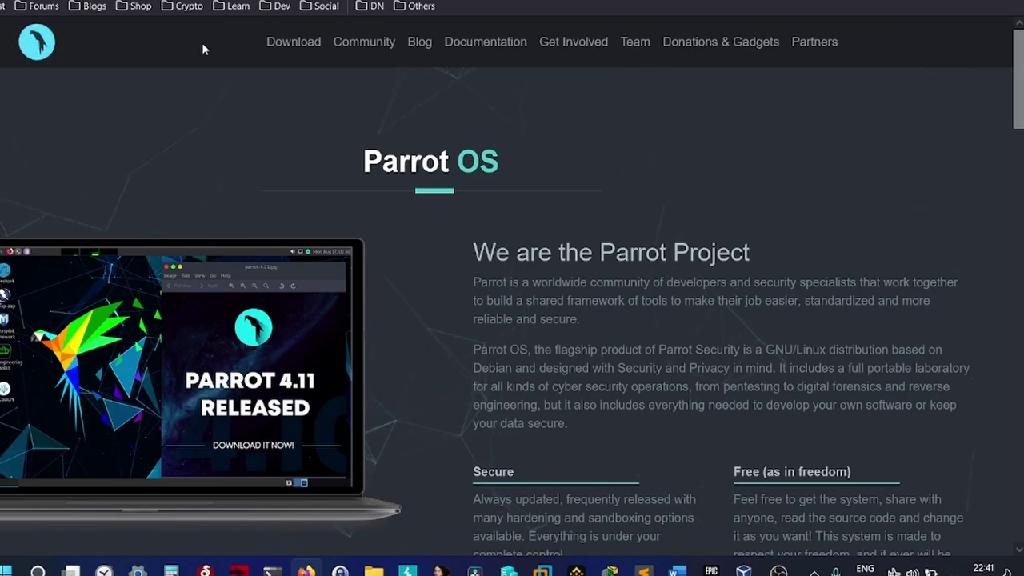
- In the web browser, open the Parrot OS download page, and look up "windows 11 iso" on Google, viewing Microsoft's download page
click(288, 48)
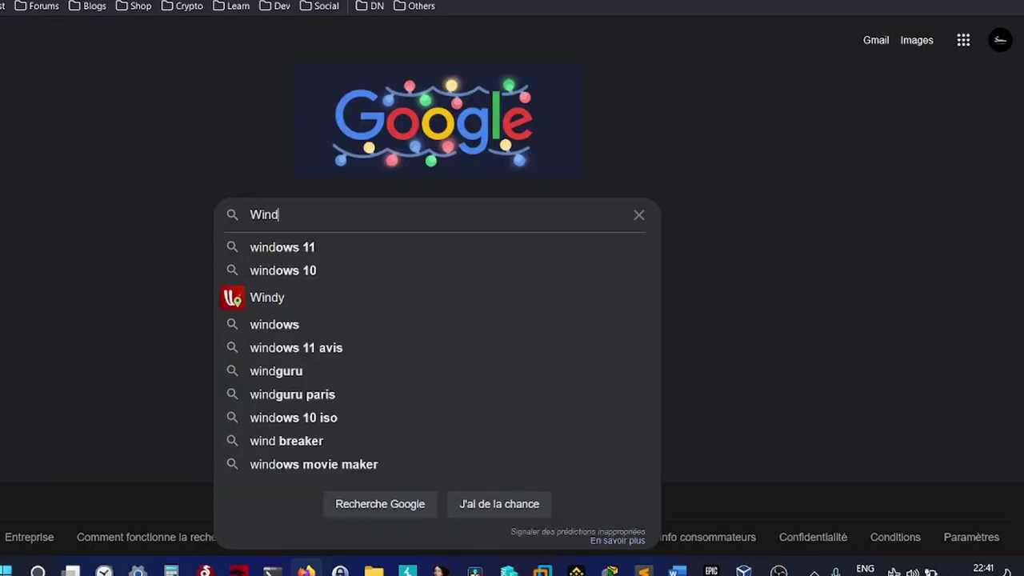
text(ows 11 iSO)
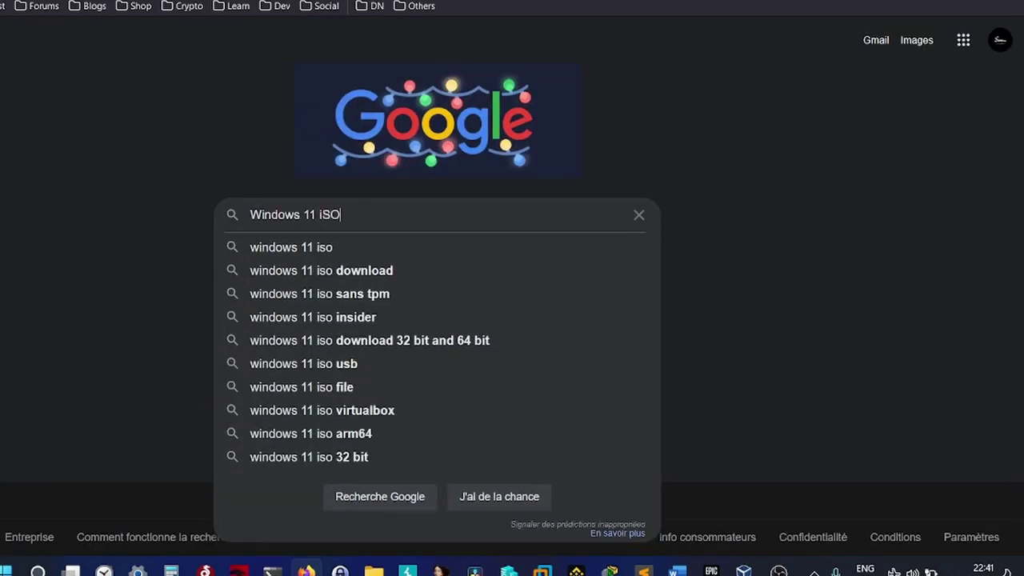
key(Down)
key(Return)
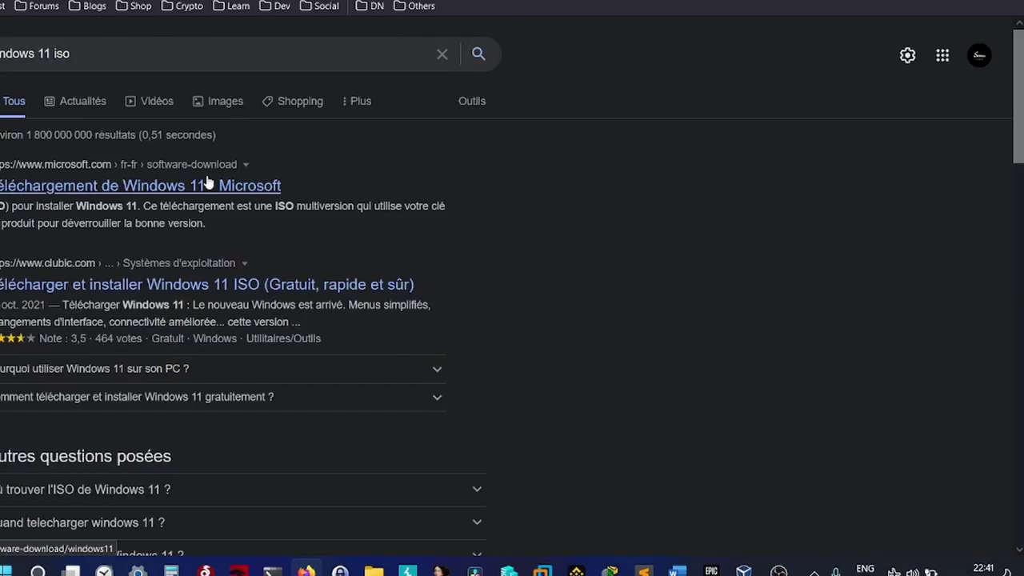
click(207, 179)
scroll(209, 182, down, 3)
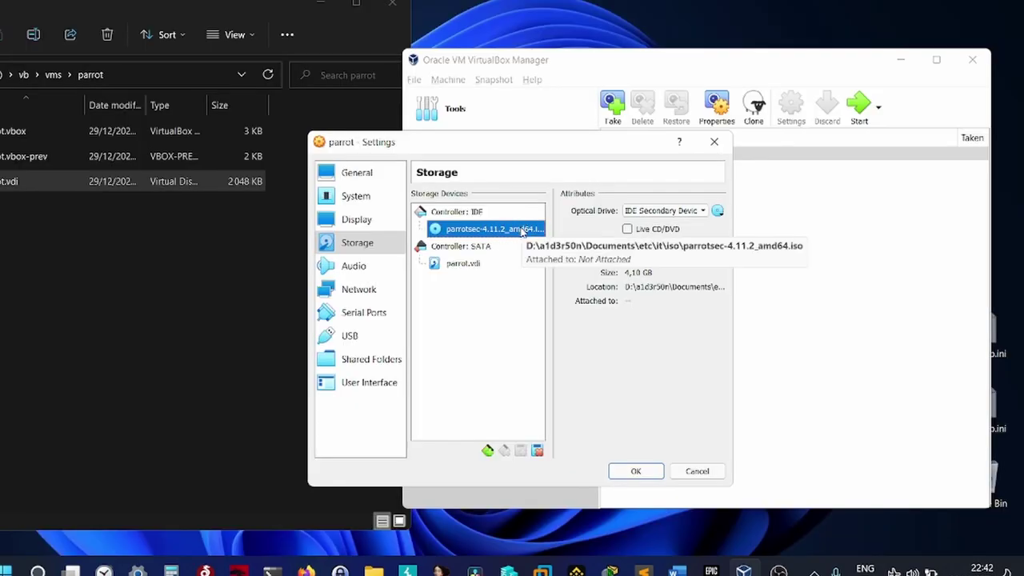
- Save the storage settings and start the parrot virtual machine
key(Return)
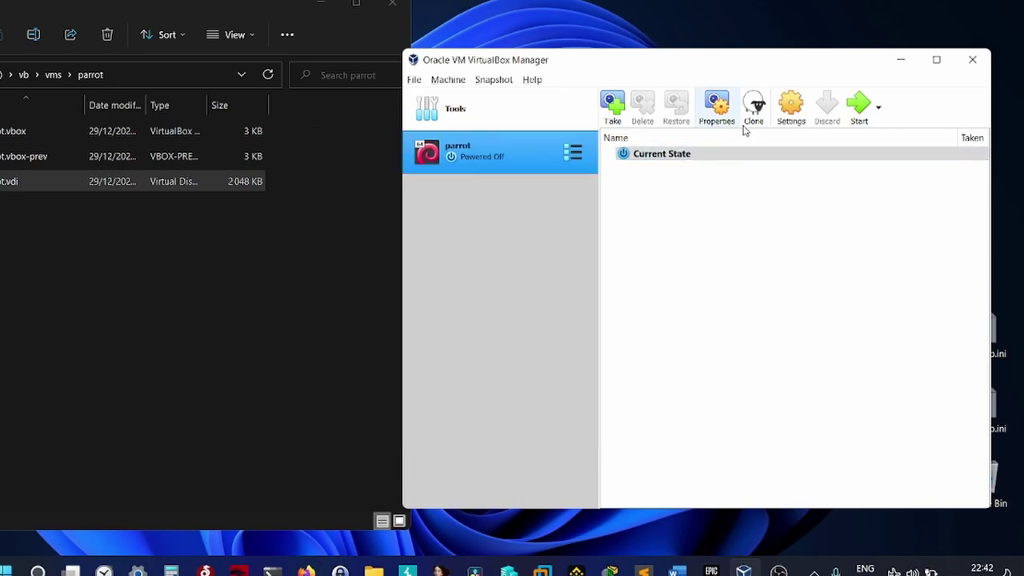
click(878, 106)
click(884, 137)
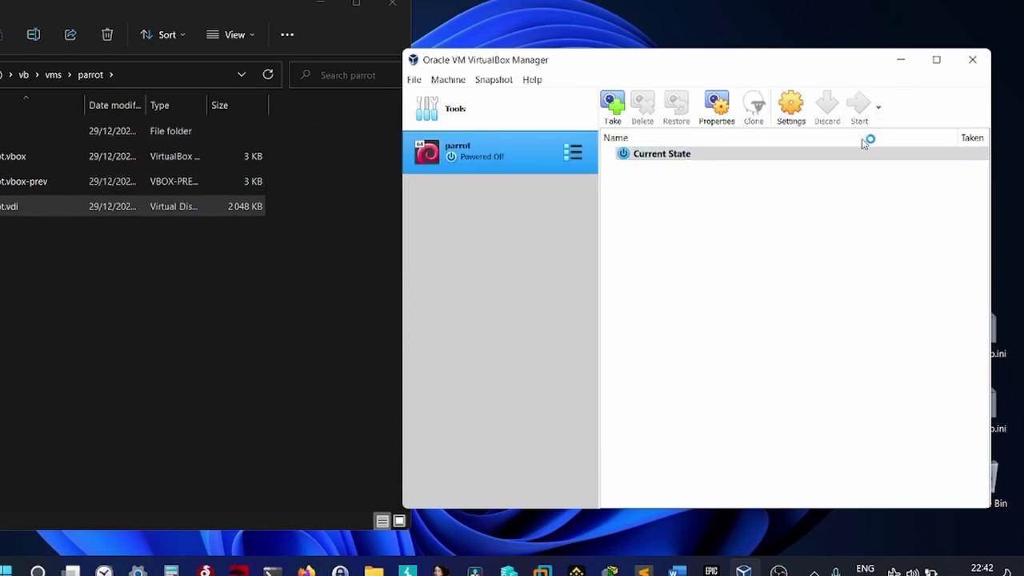
- Open the parrot machine's settings while it starts and inspect its storage devices
right_click(555, 144)
click(577, 160)
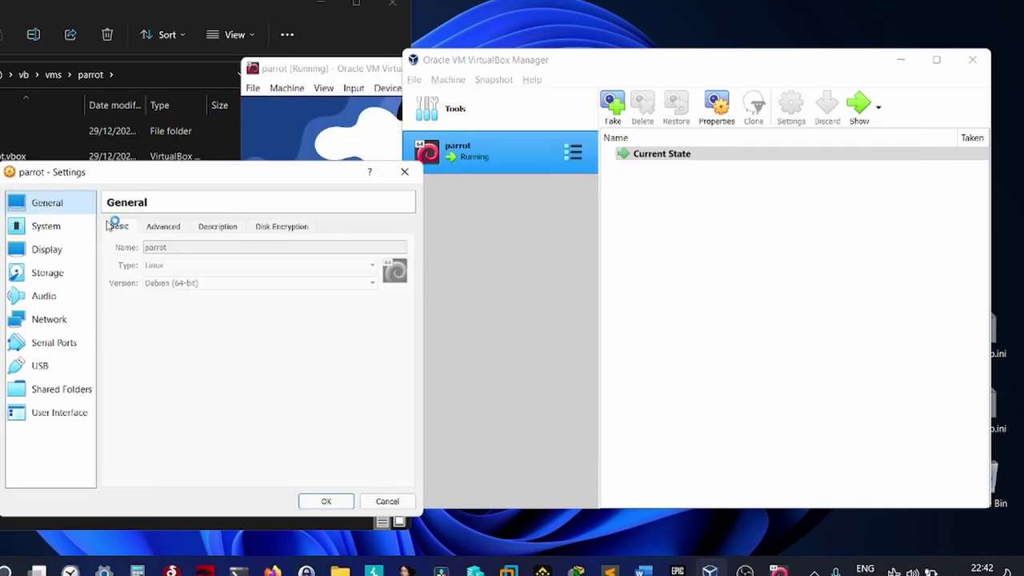
click(60, 272)
- Boot the guest from the Parrot boot menu into the live desktop with Try / Install
key(Down)
key(Up)
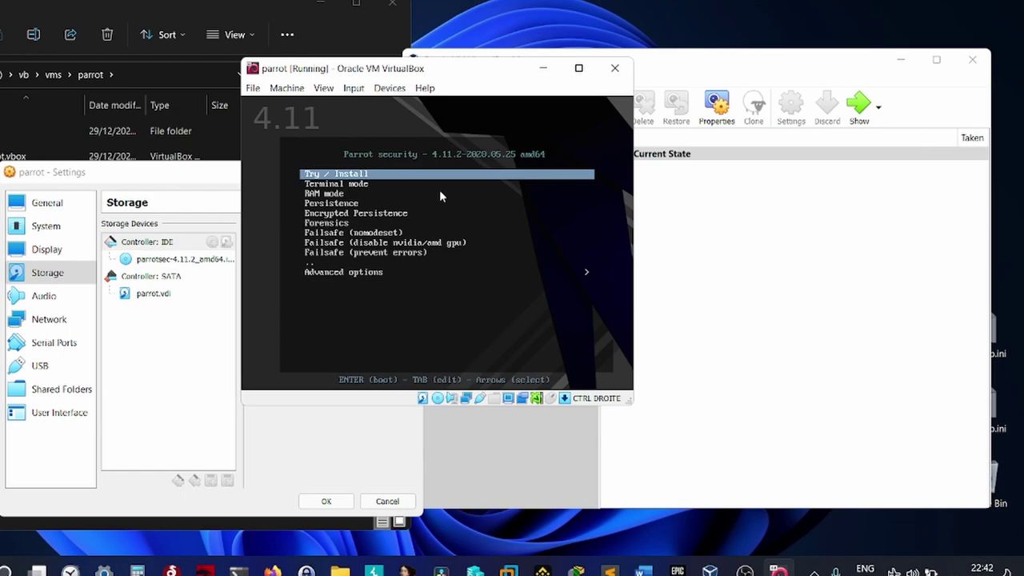
key(Down)
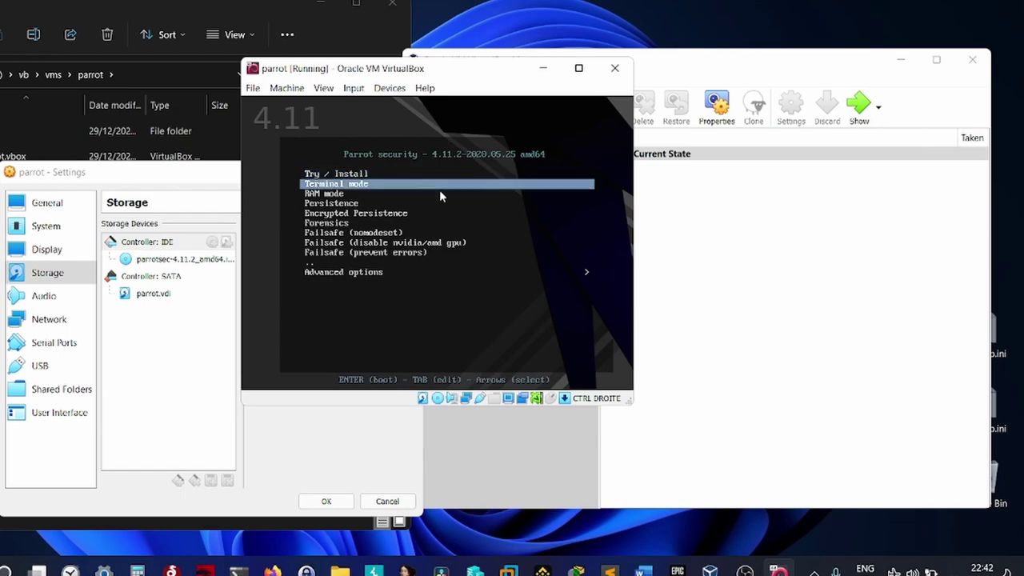
key(Return)
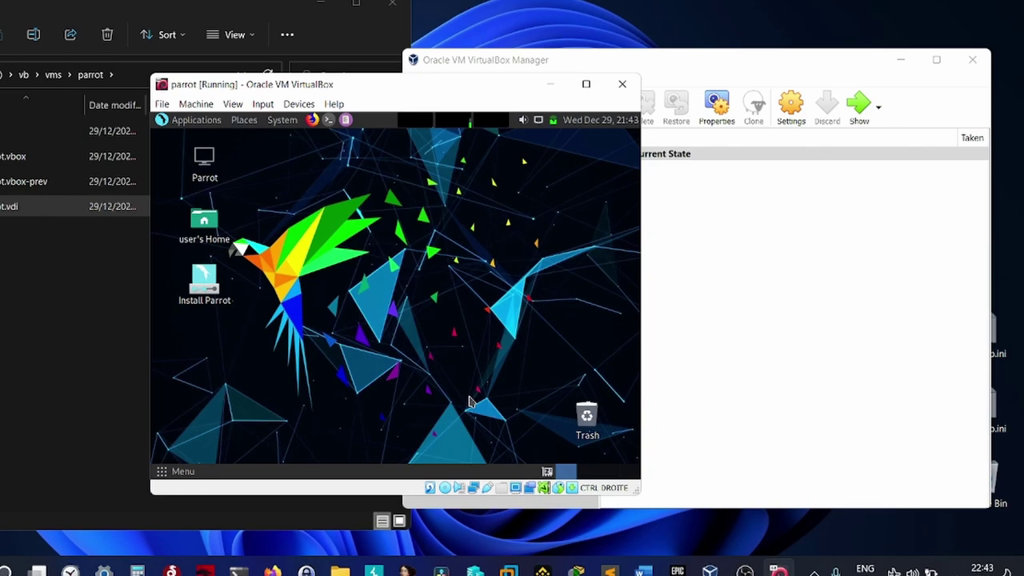
- Enter sudo apt update in a Parrot terminal without running it, clear the command, and close the terminal with exit
drag(489, 92, 414, 72)
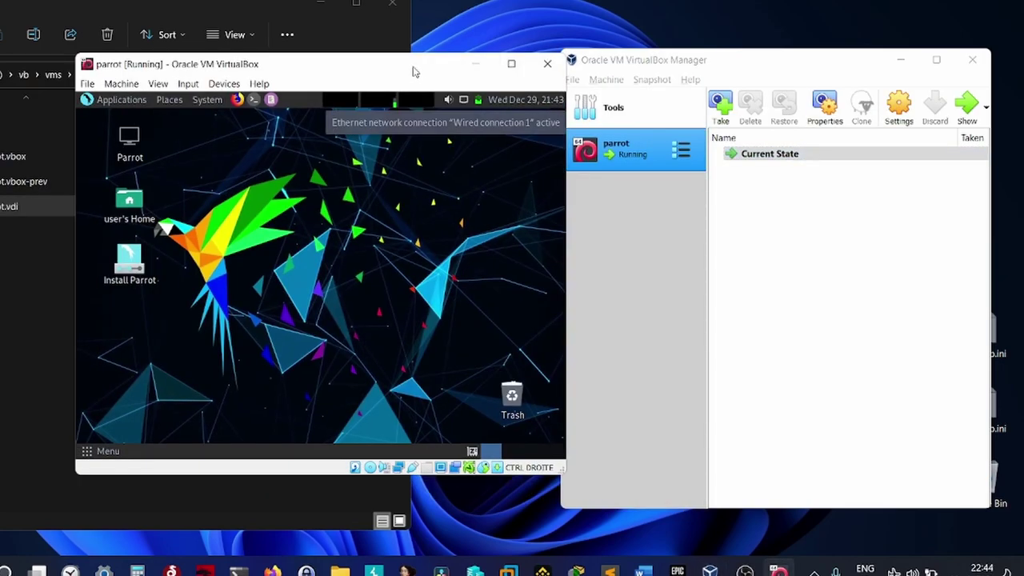
text(sudo apt update)
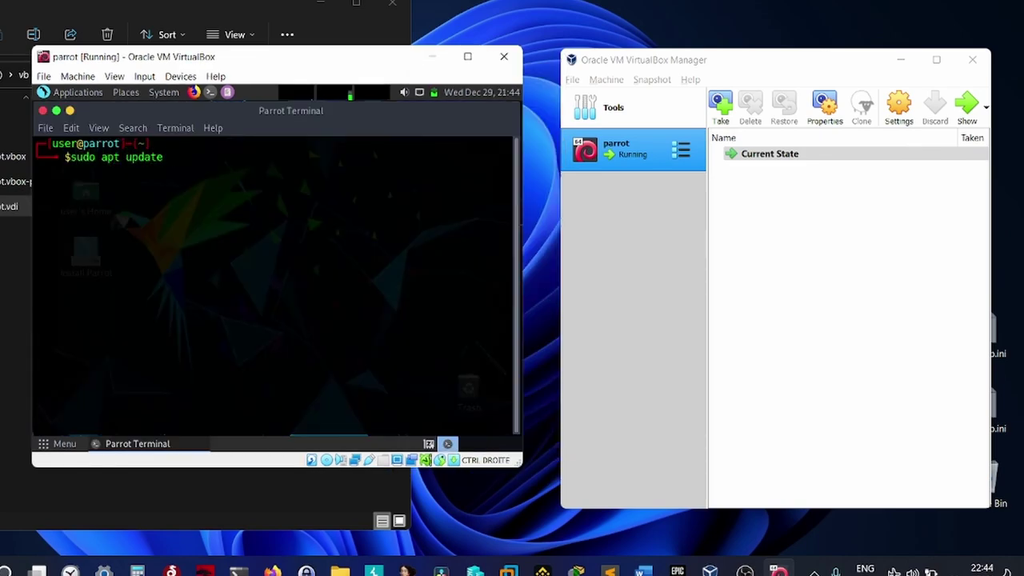
key(BackSpace)
key(BackSpace)
key(BackSpace)
key(BackSpace)
key(BackSpace)
key(BackSpace)
key(BackSpace)
key(BackSpace)
key(BackSpace)
key(BackSpace)
key(BackSpace)
key(BackSpace)
key(BackSpace)
key(BackSpace)
key(BackSpace)
key(BackSpace)
text(exit)
key(Return)
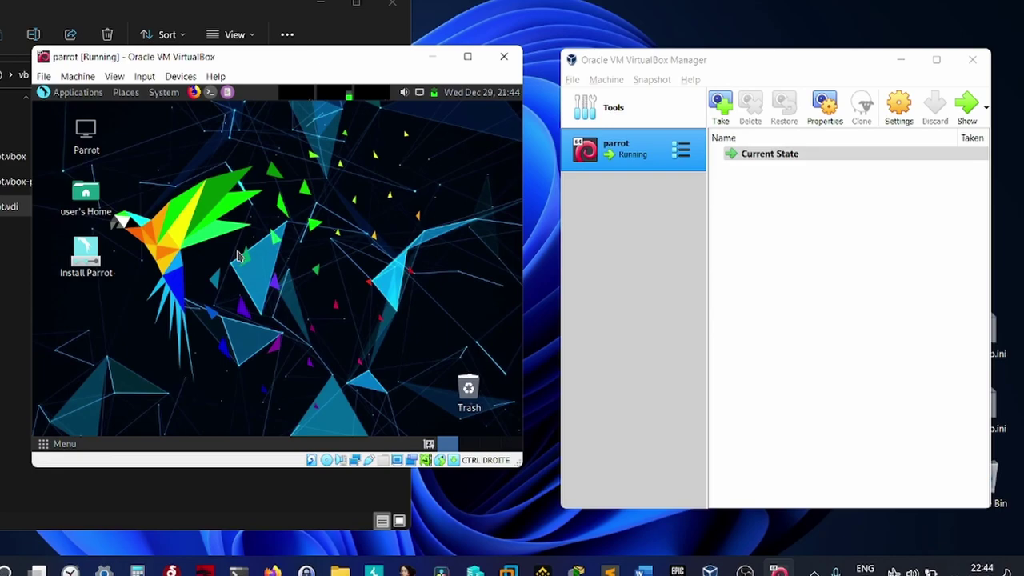
- Take a snapshot of the running parrot machine named default
click(78, 76)
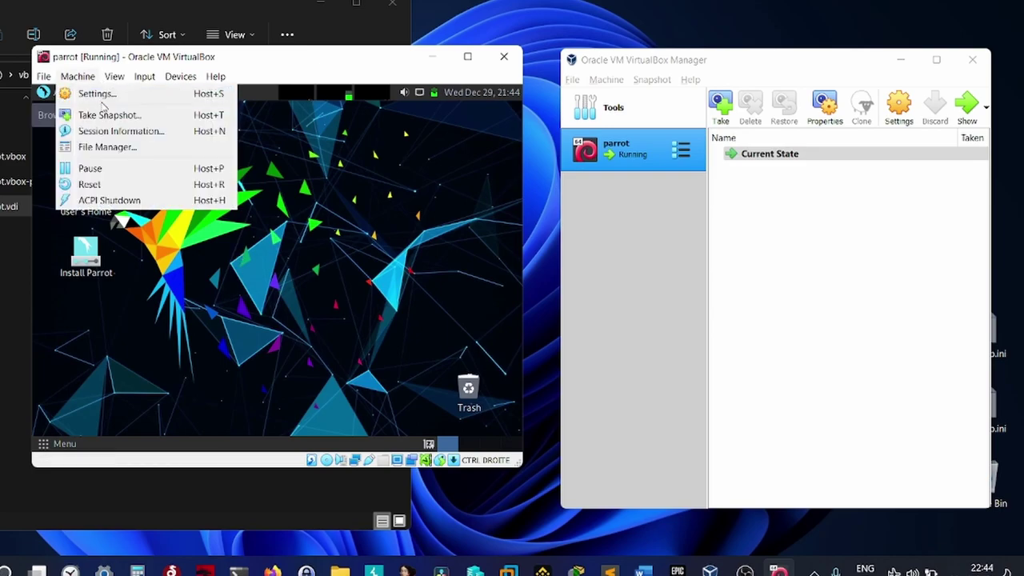
click(103, 116)
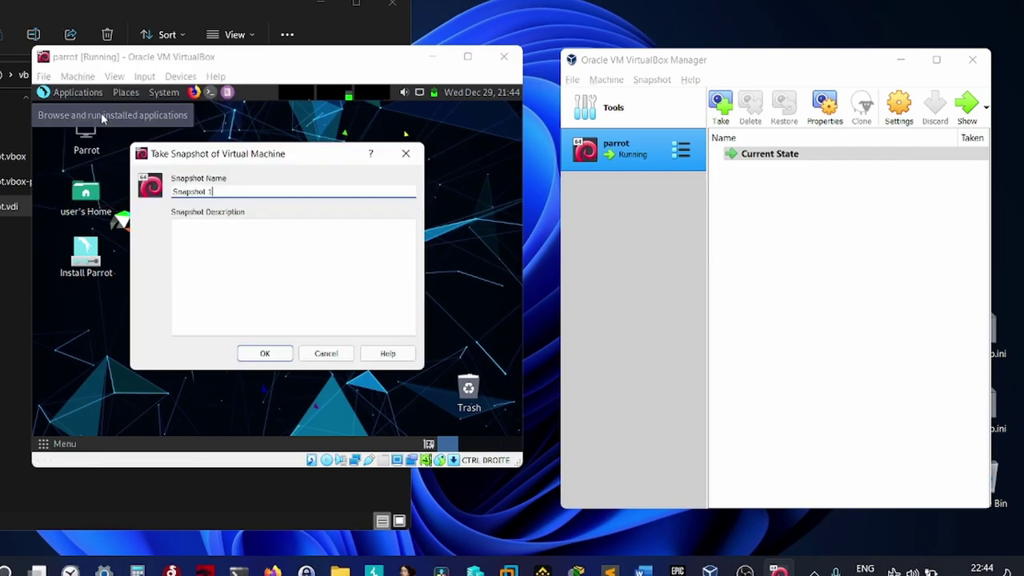
text(default)
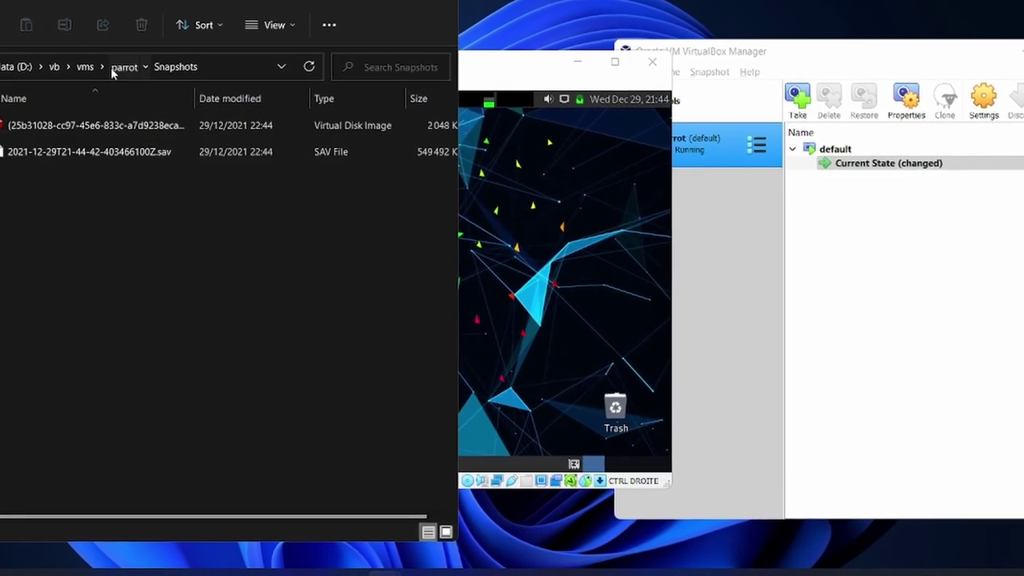
- Inspect the parrot machine's folder on disk and locate its Snapshots subfolder, returning to the virtual machine window
click(110, 67)
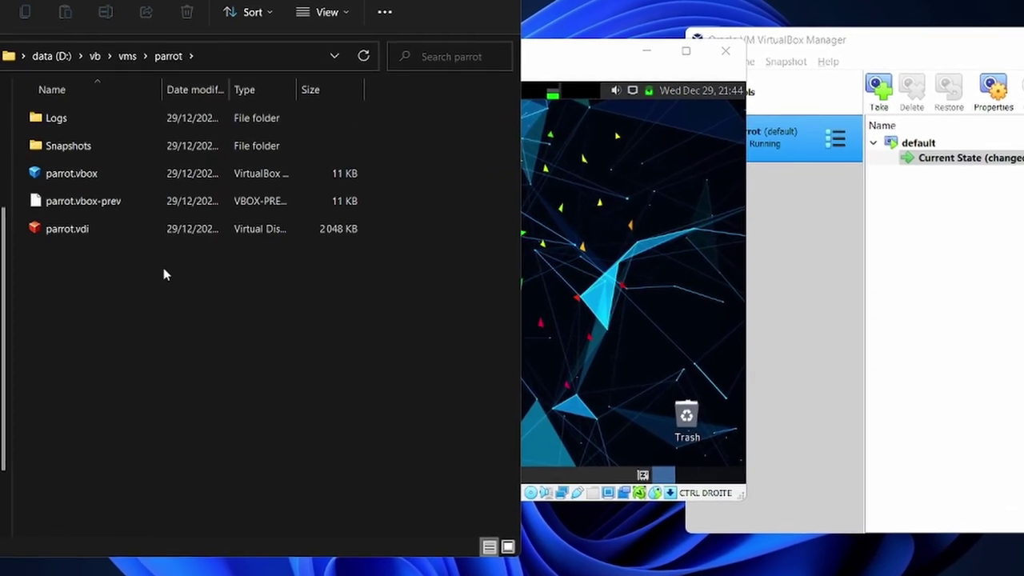
click(93, 151)
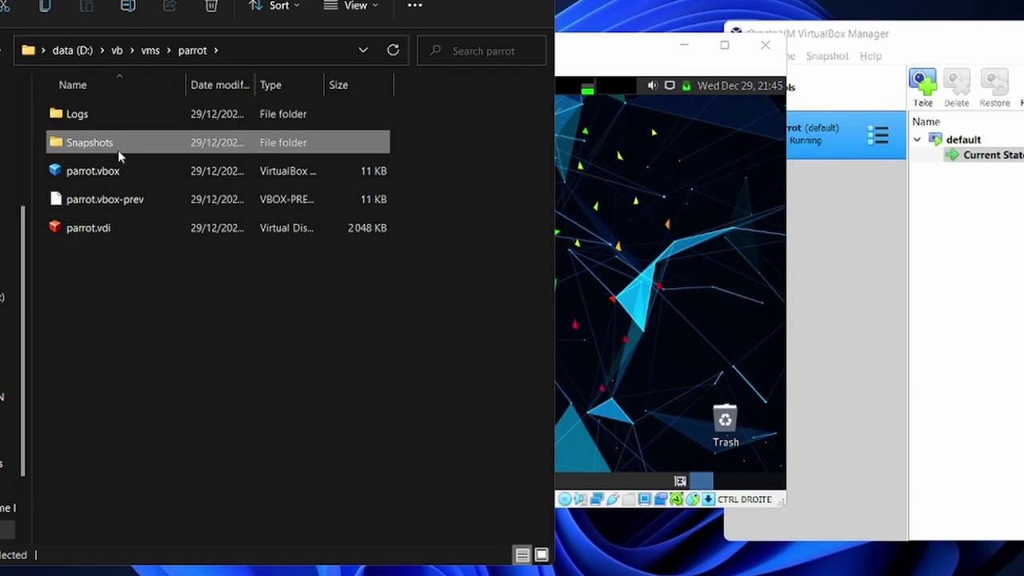
key(alt+Tab)
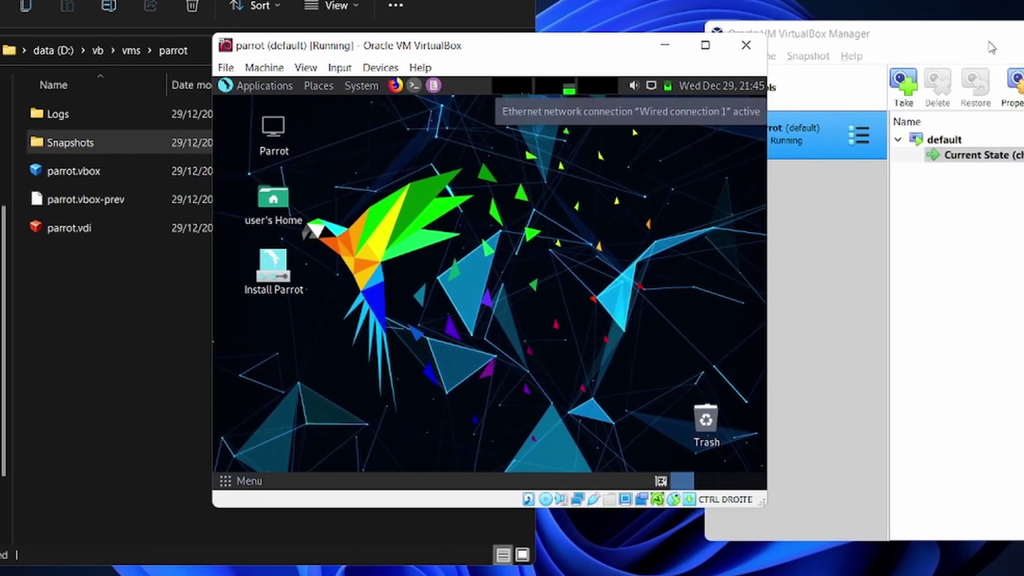
- Bring up the machine's snapshot list beside the virtual machine window and enter test in a Parrot terminal
click(990, 48)
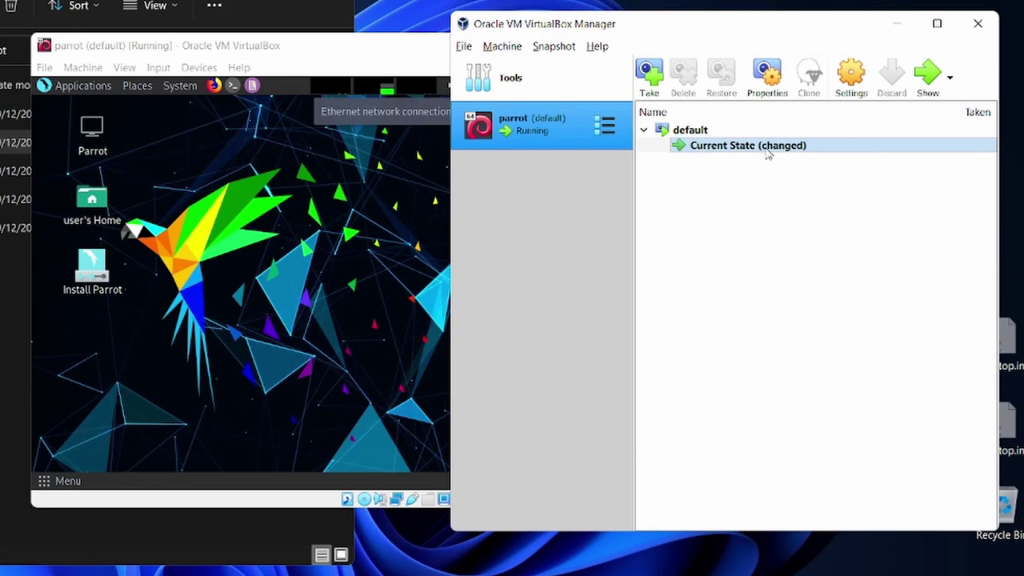
click(336, 45)
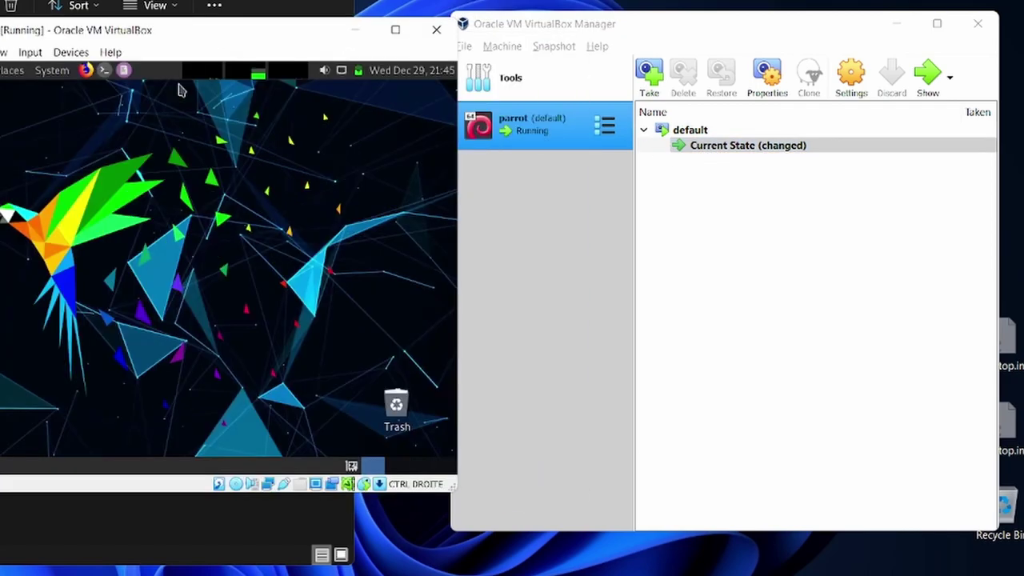
drag(159, 175, 170, 187)
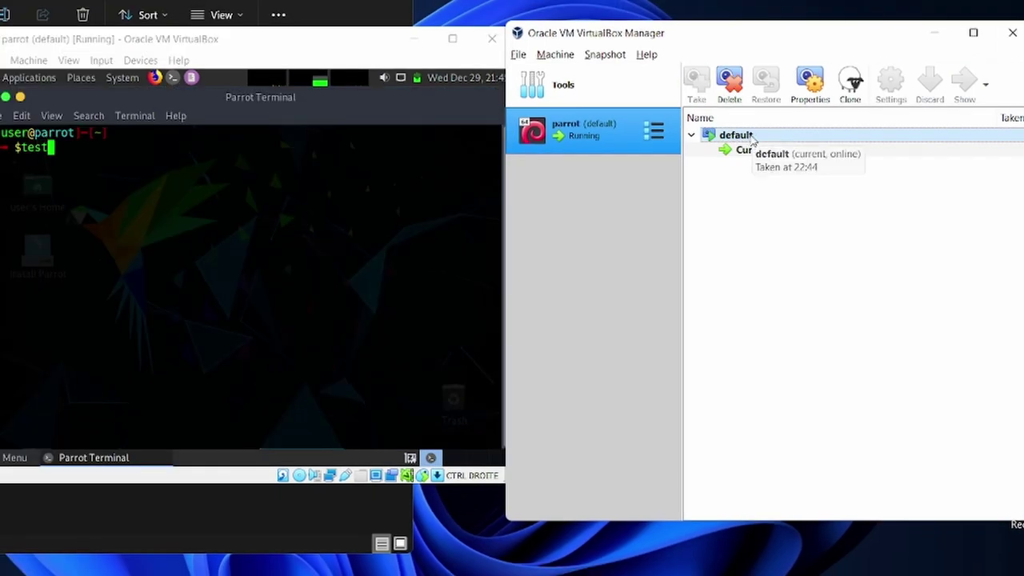
- Examine the available actions and the properties of the default snapshot, and return to the running parrot machine
right_click(752, 140)
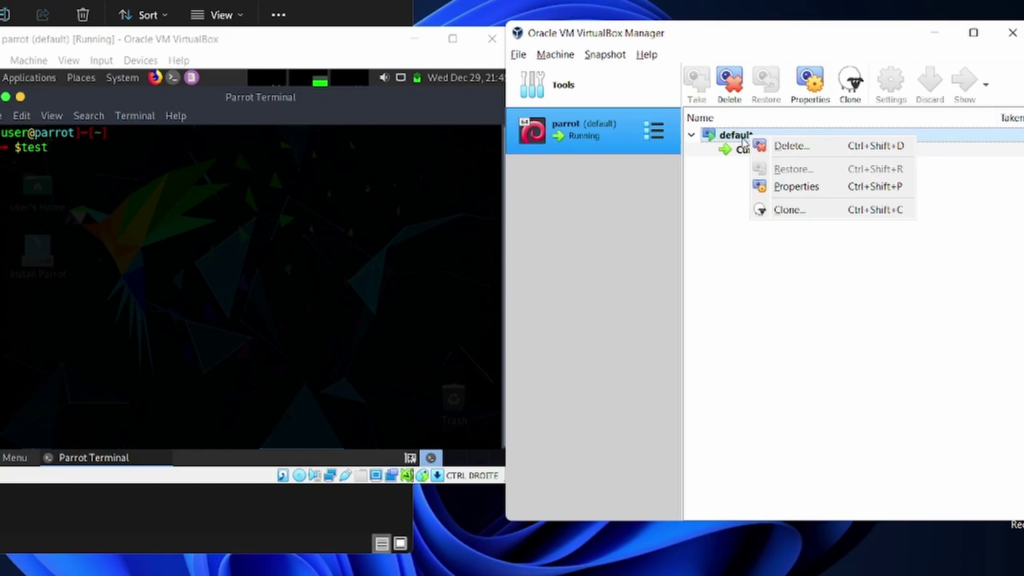
click(752, 137)
click(752, 138)
key(Escape)
click(782, 142)
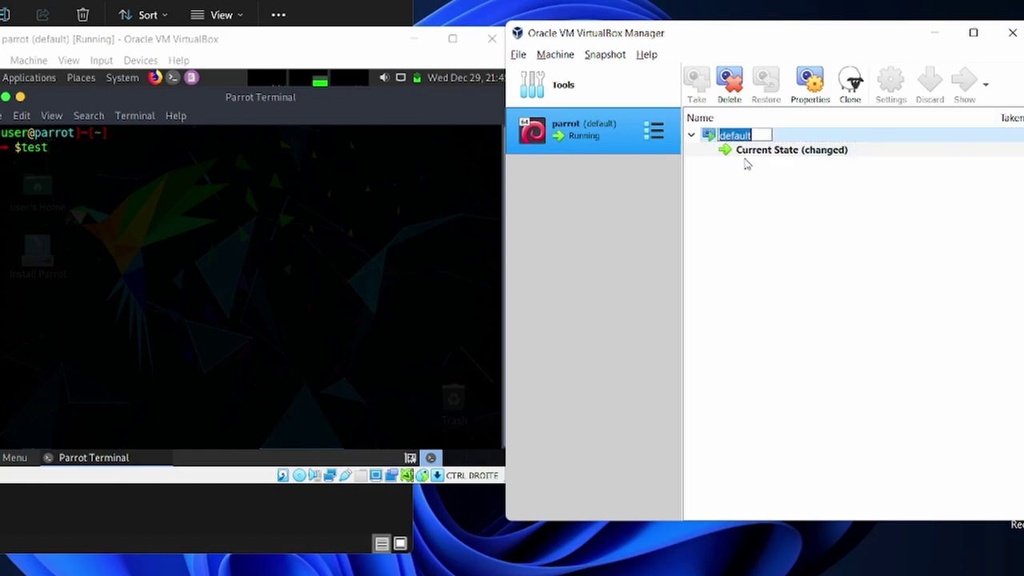
click(397, 153)
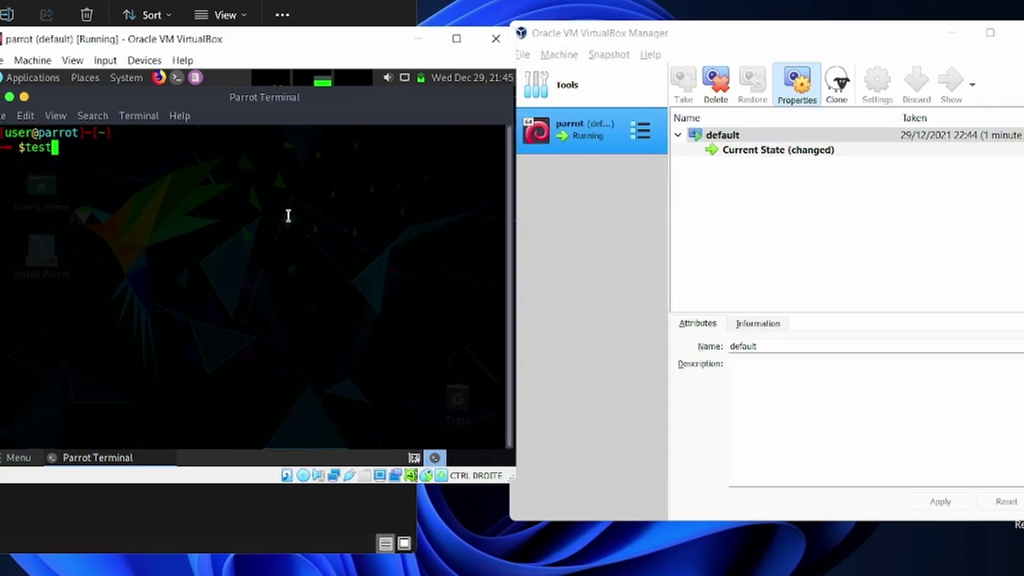
- Power off the parrot machine with the option to restore the current snapshot 'default'
click(512, 40)
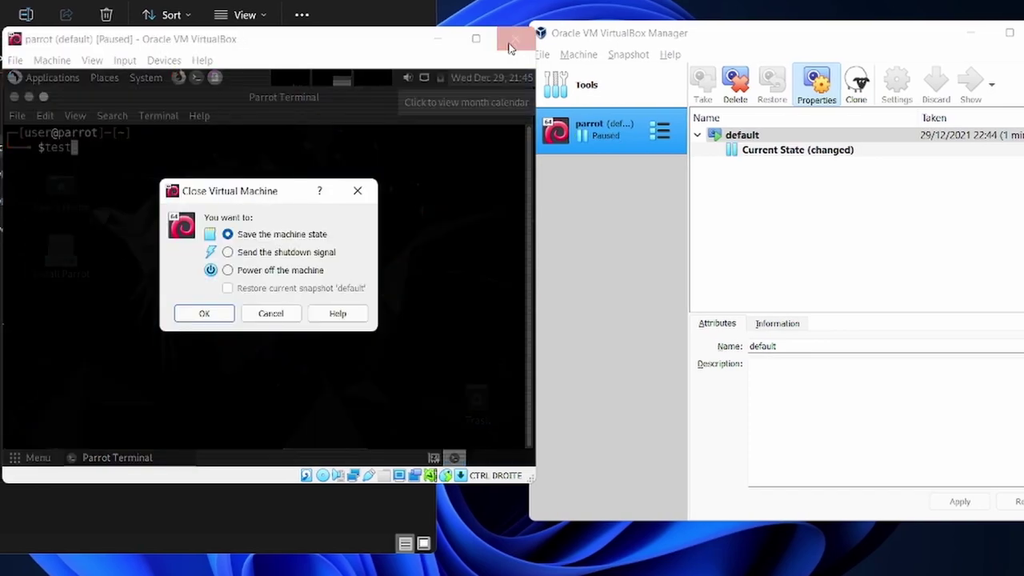
click(240, 271)
click(239, 289)
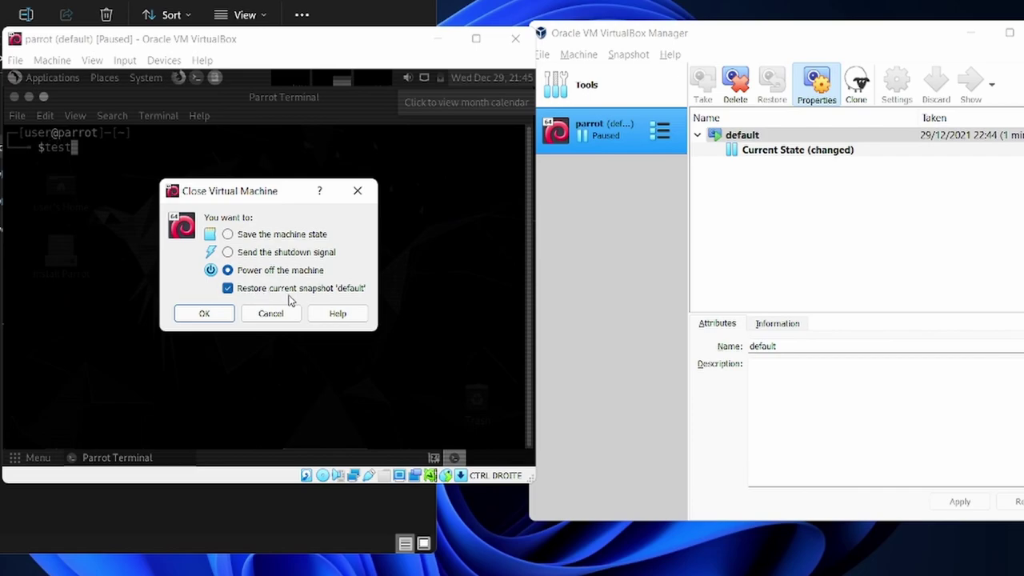
key(Return)
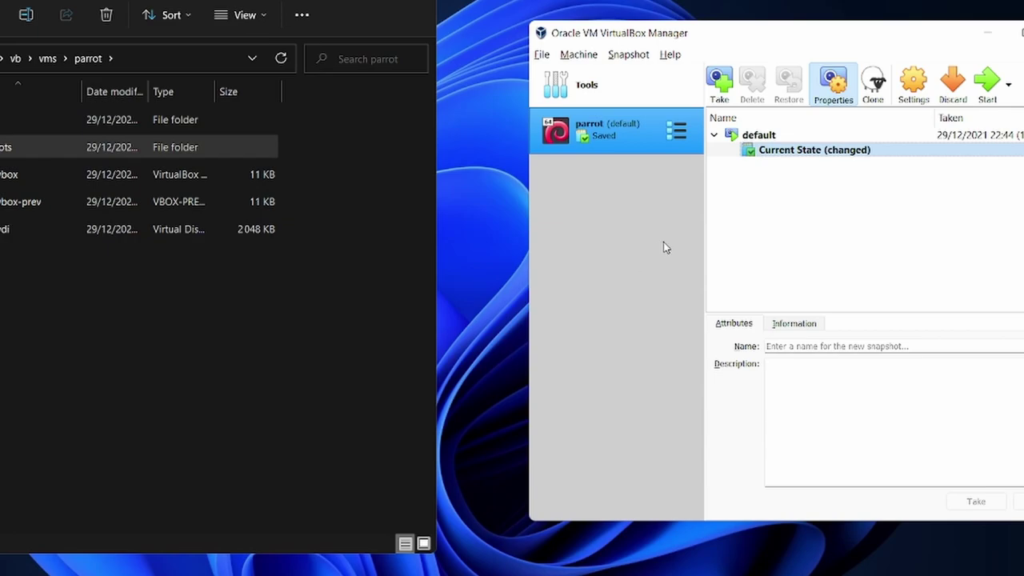
- Start the restored parrot machine in normal mode and enter test in a new Parrot terminal
click(1007, 84)
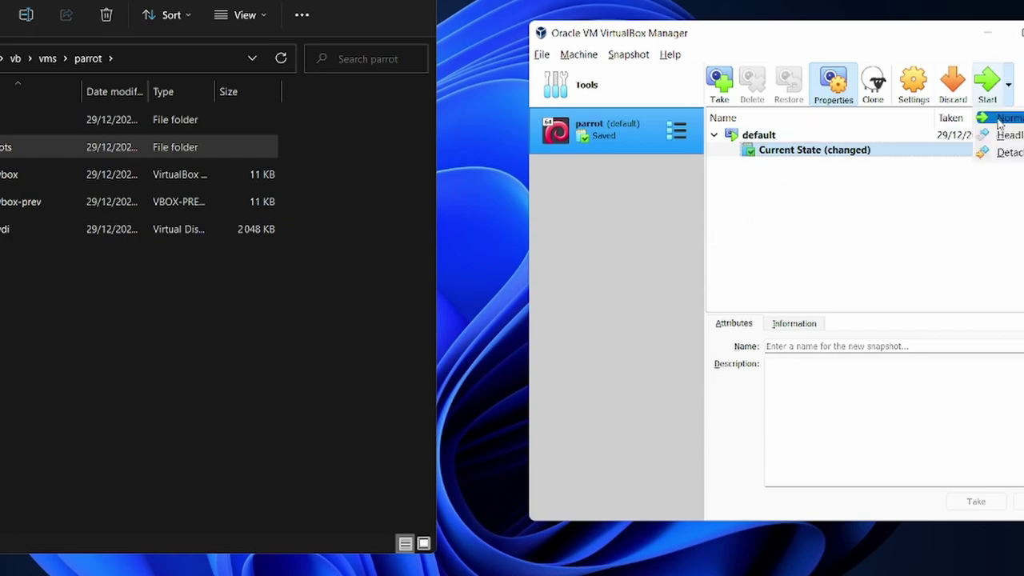
click(1000, 118)
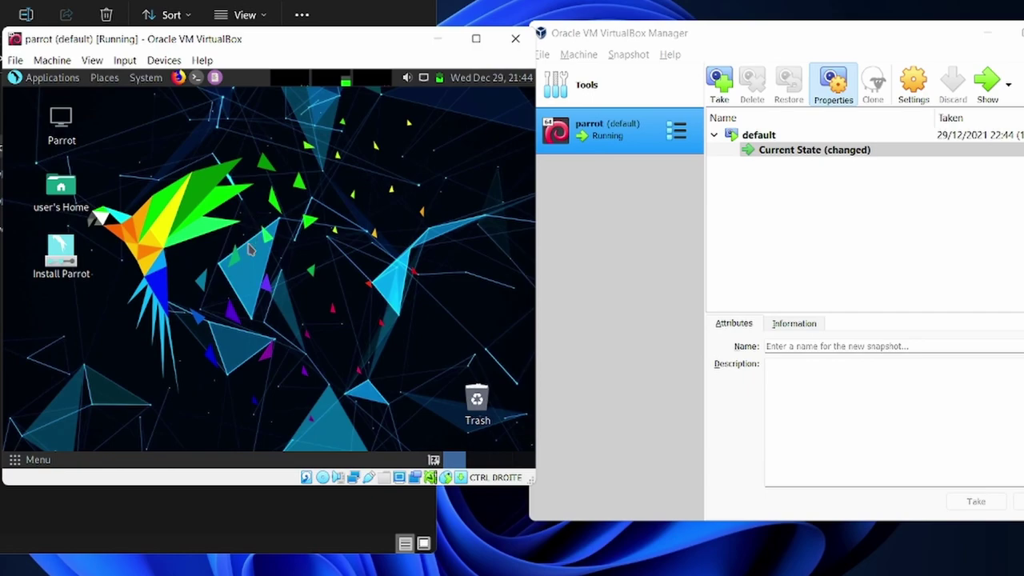
click(196, 77)
text(test)
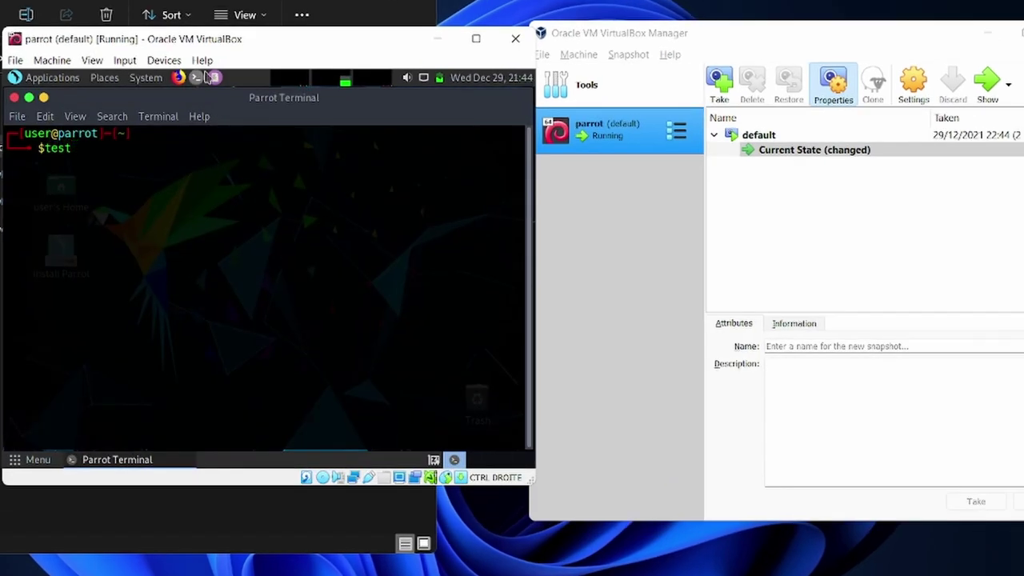
- Take a second snapshot of the running parrot machine named default-2
click(95, 60)
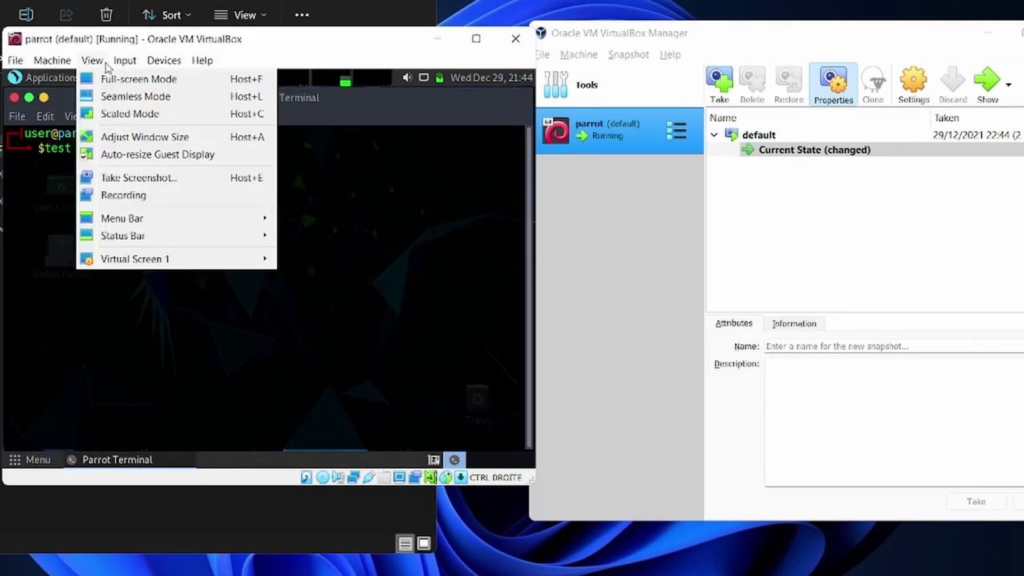
mouse_move(55, 67)
click(90, 115)
key(ctrl+a)
text(default-2)
key(Return)
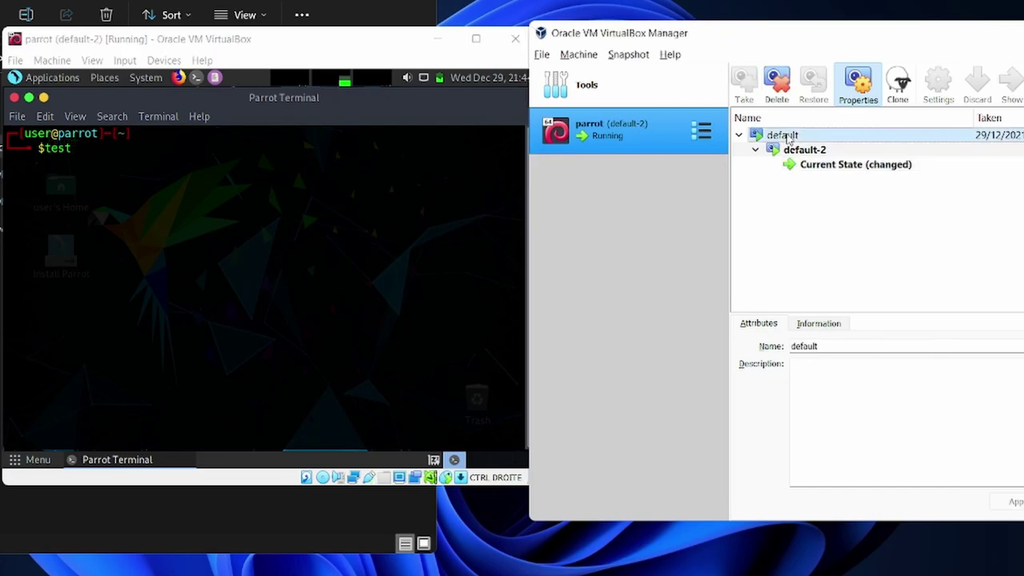
- Delete the default-2 snapshot and select the default snapshot
click(805, 150)
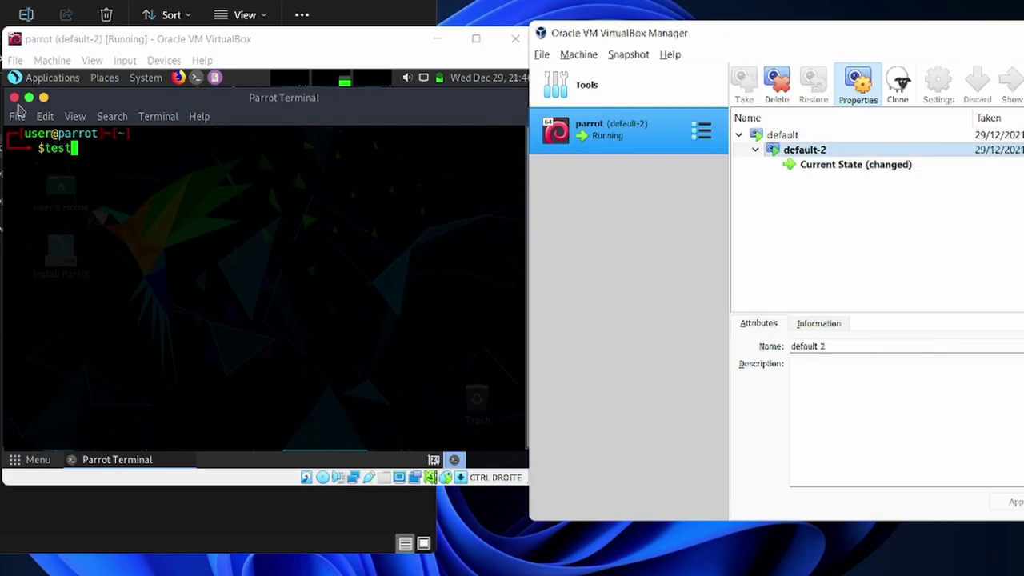
click(777, 84)
click(660, 323)
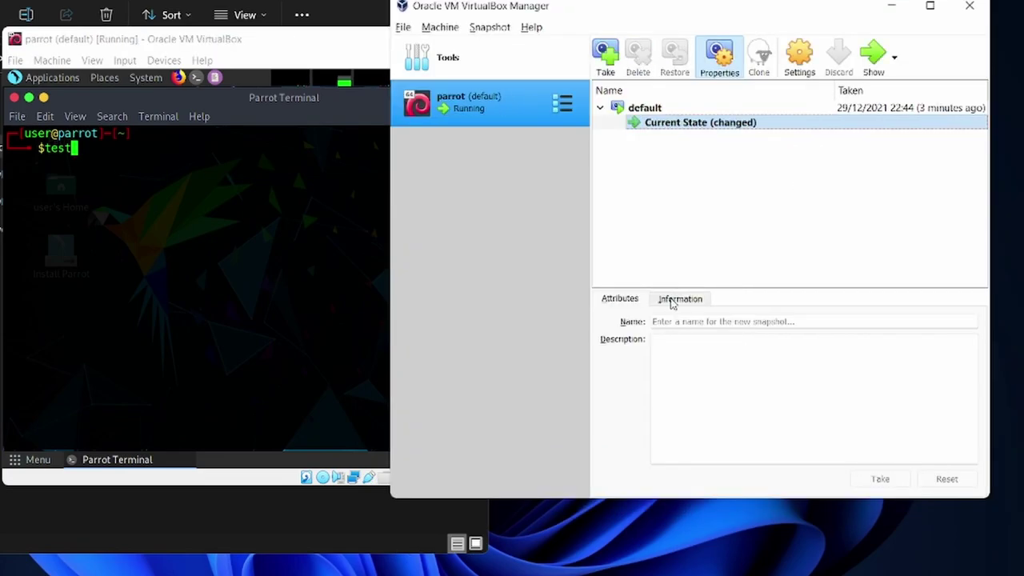
click(644, 108)
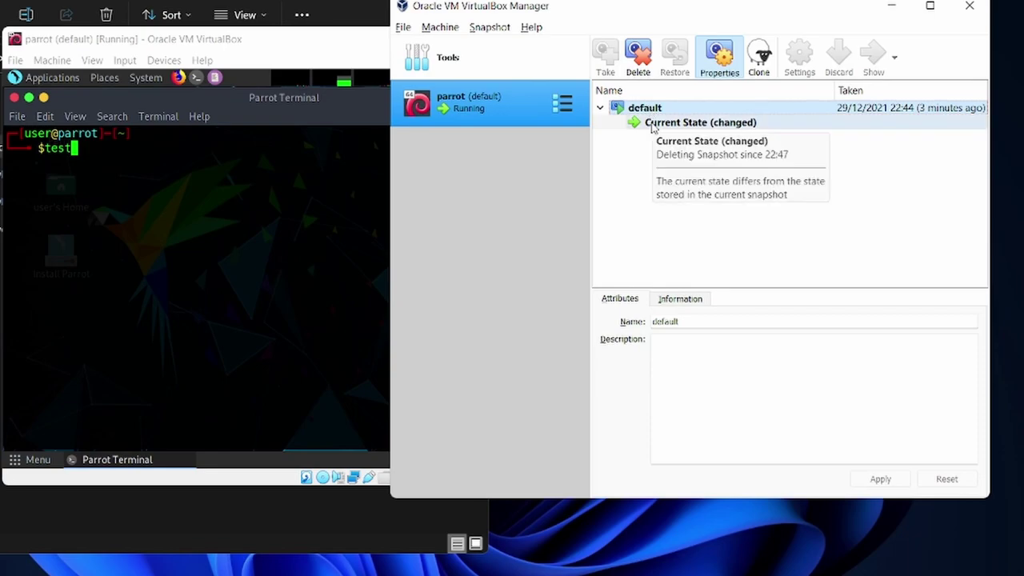